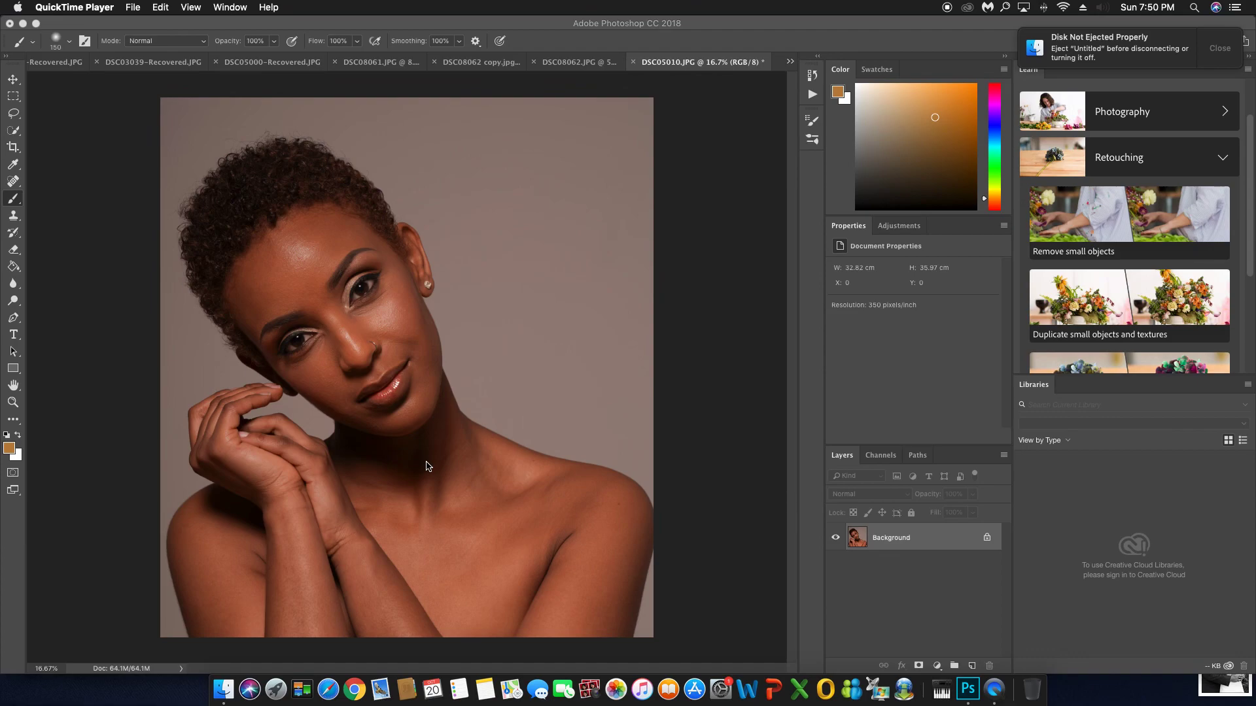
Step: Duplicate the portrait's Background layer
click(468, 476)
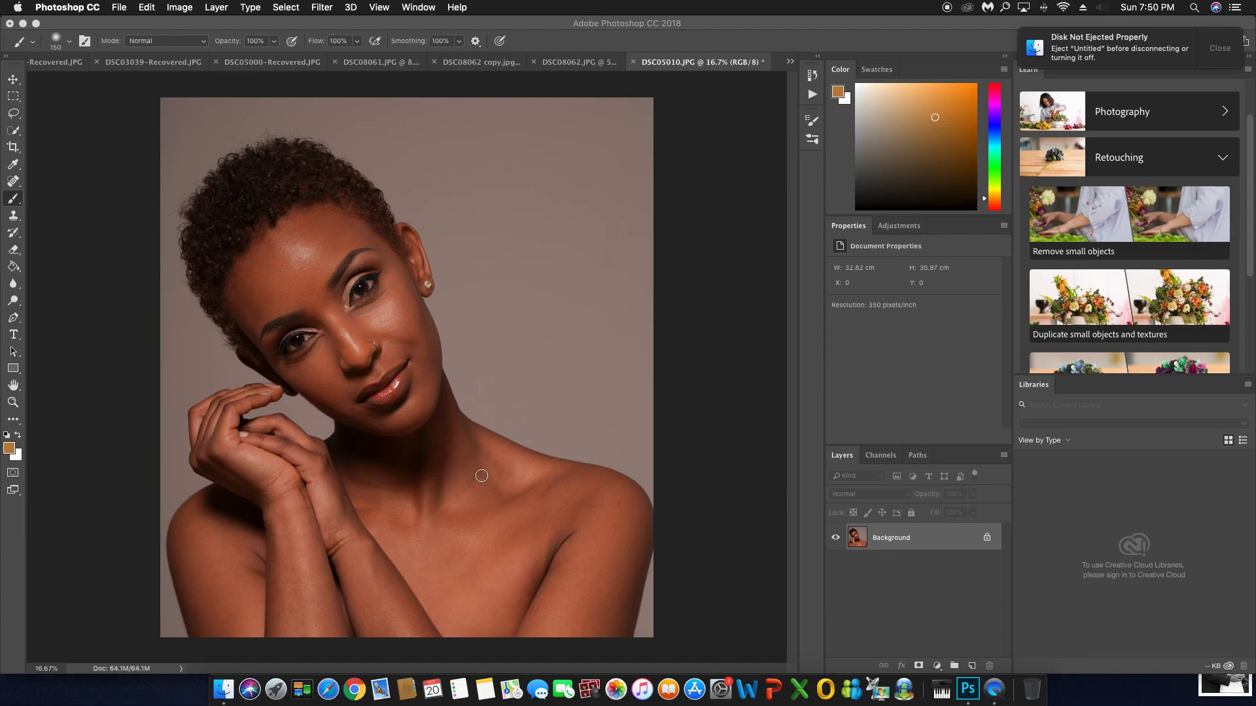
key(super+plus)
key(super+plus)
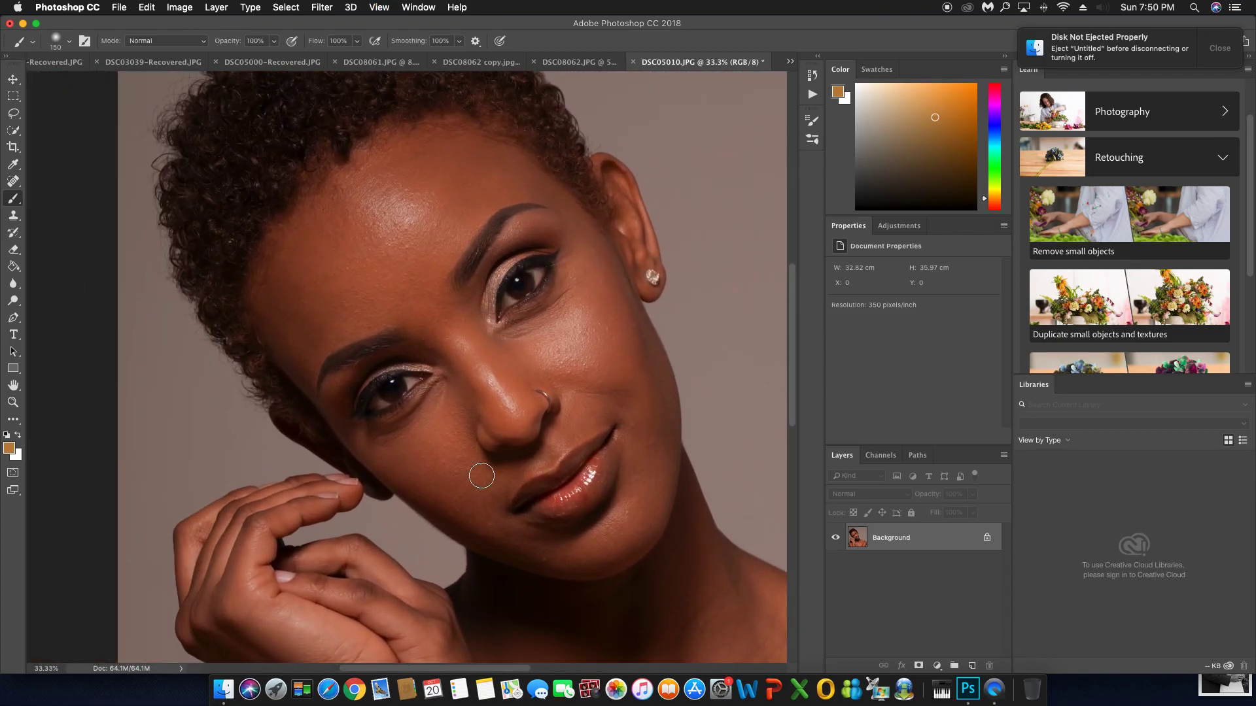
key(super+minus)
key(super+minus)
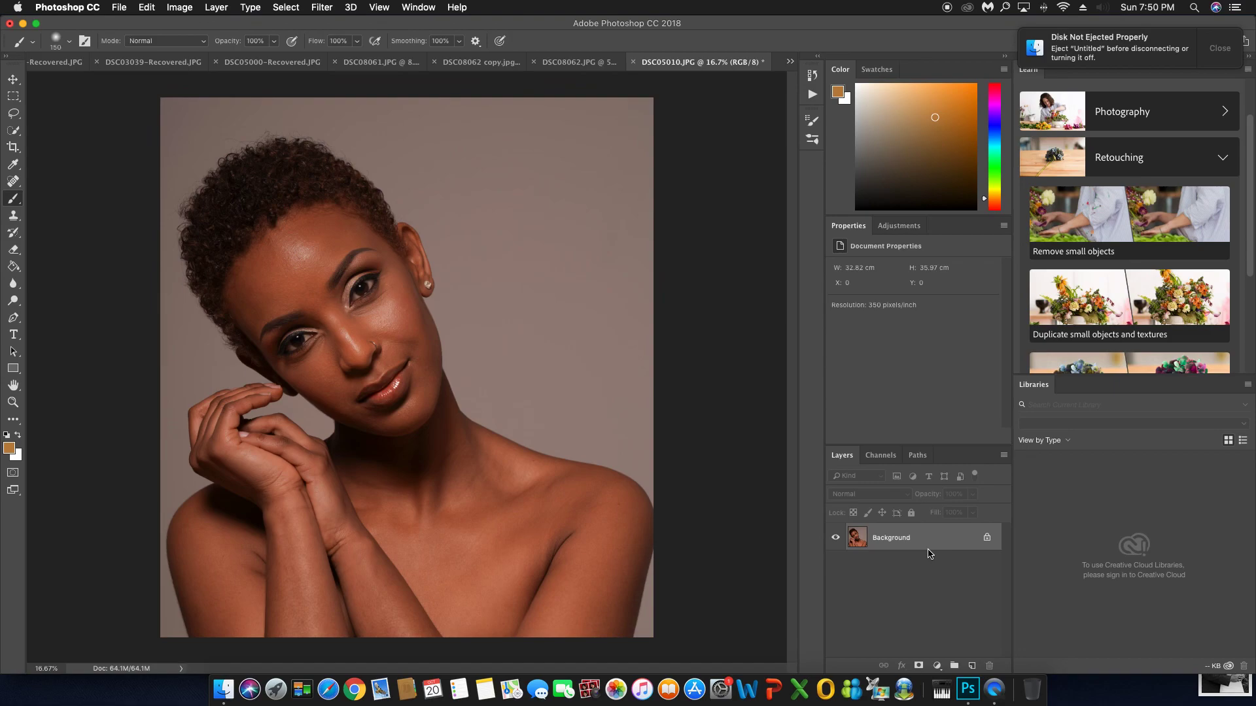
key(super+j)
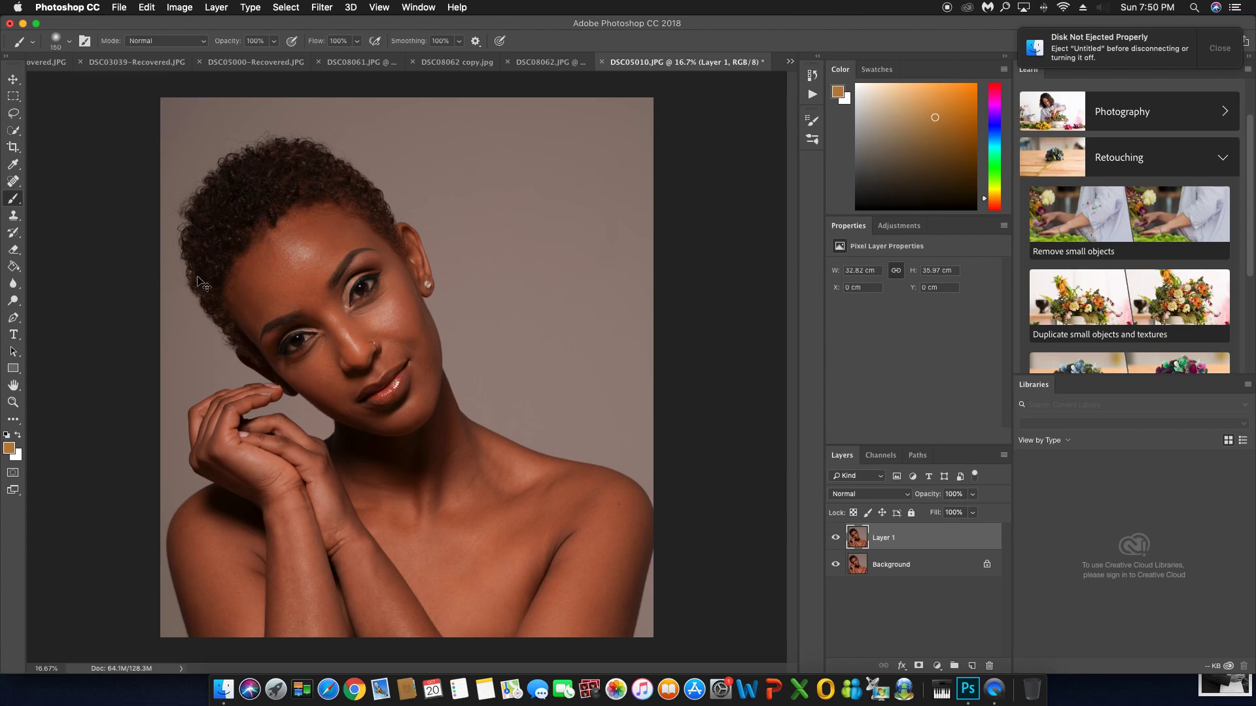
Step: Invert the colours of the duplicate layer and set its blend mode to Vivid Light
key(super+i)
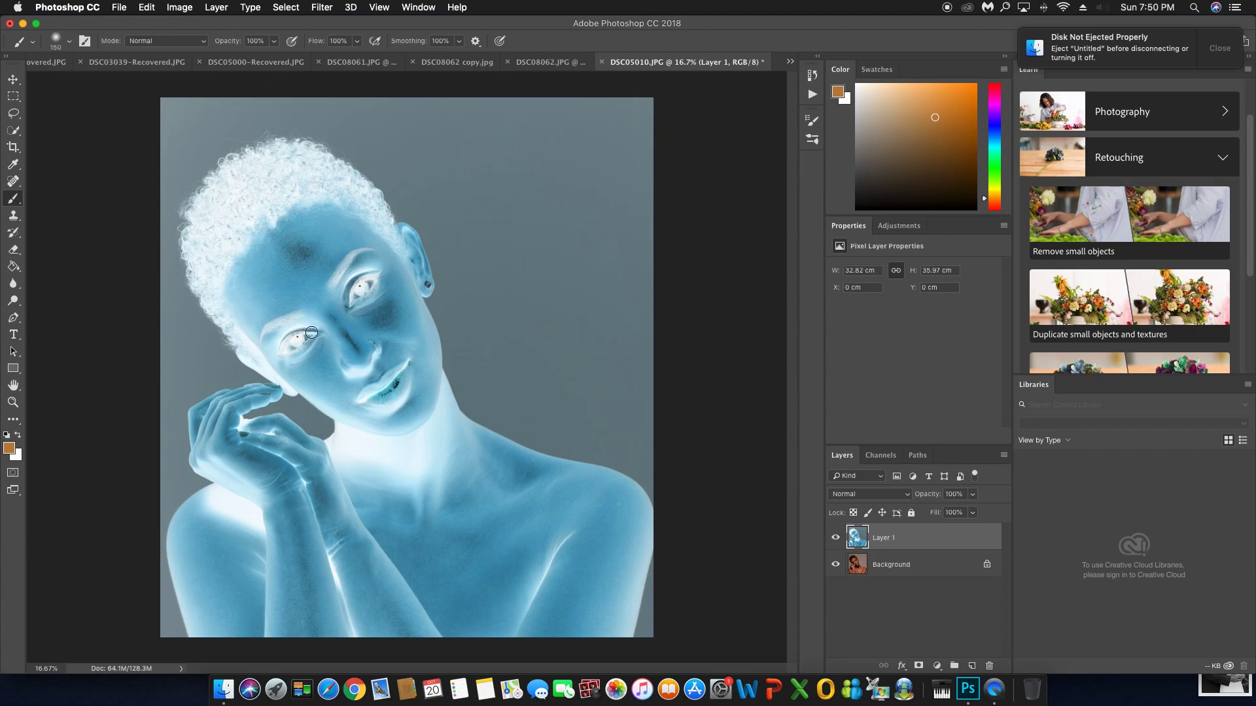
click(869, 499)
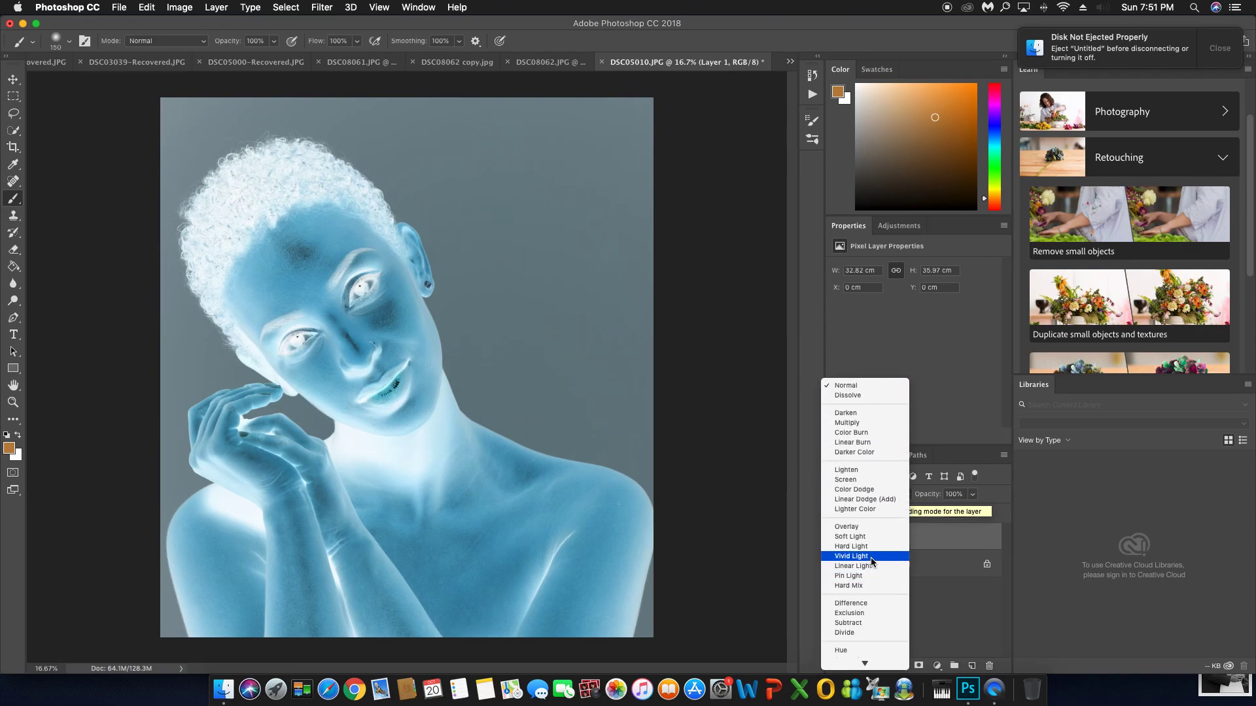
click(851, 556)
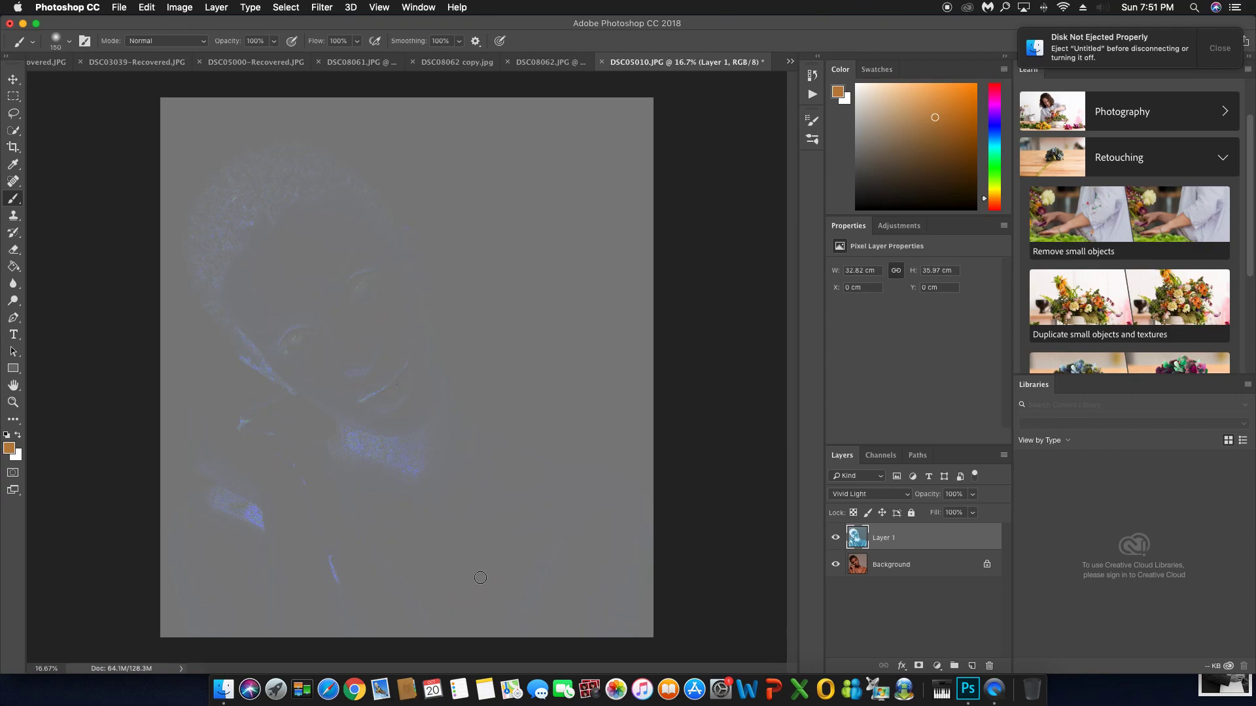
Step: Apply a High Pass filter with a radius of 19.0 pixels to the inverted layer, checking its effect on the face
click(320, 8)
mouse_move(330, 280)
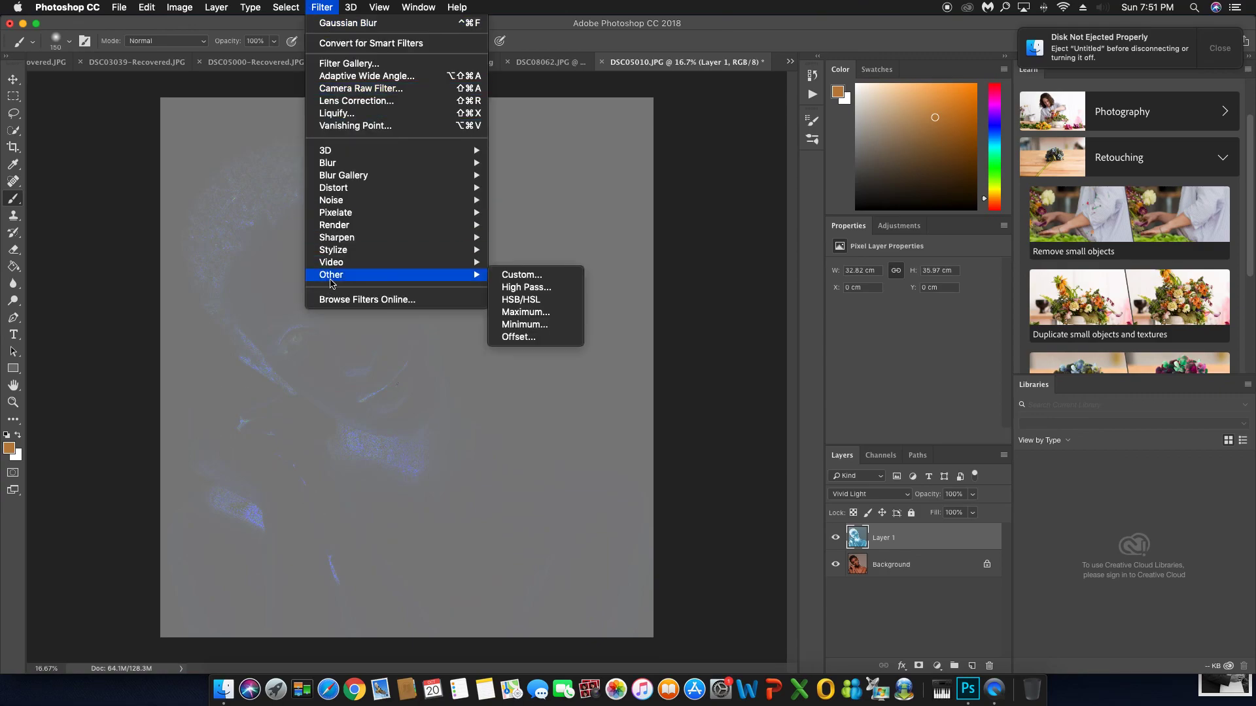
click(537, 287)
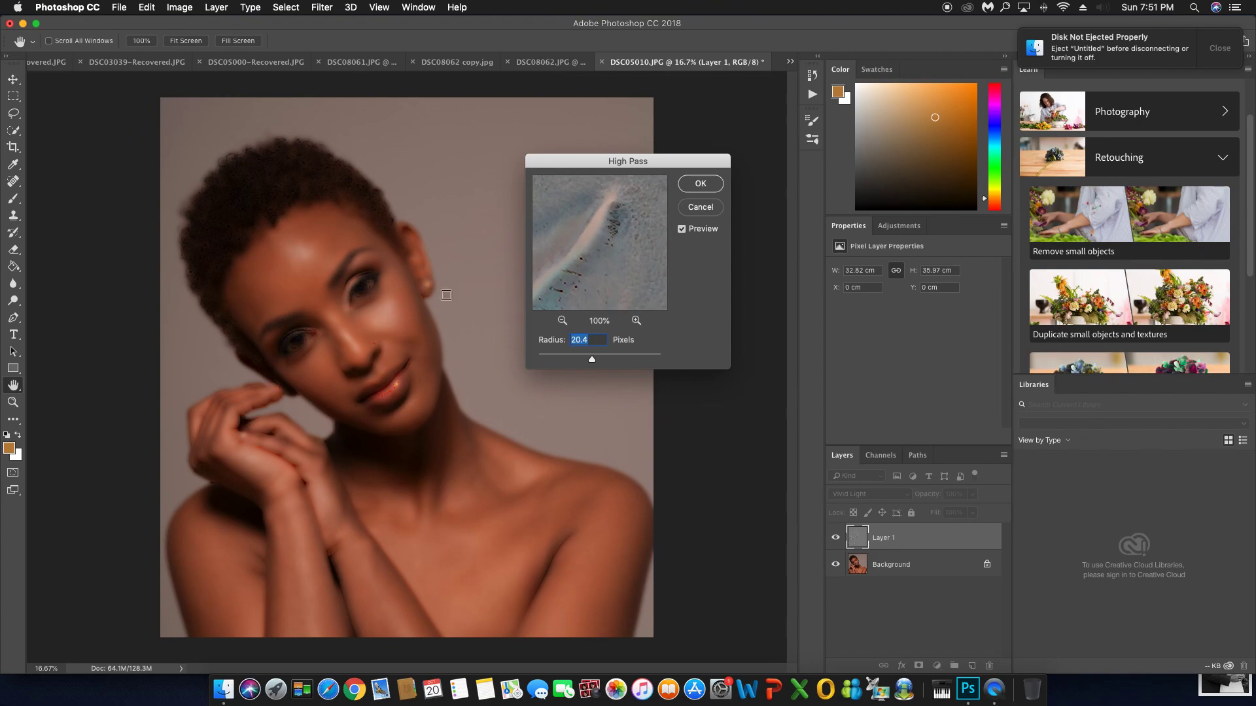
super+click(415, 355)
super+click(400, 344)
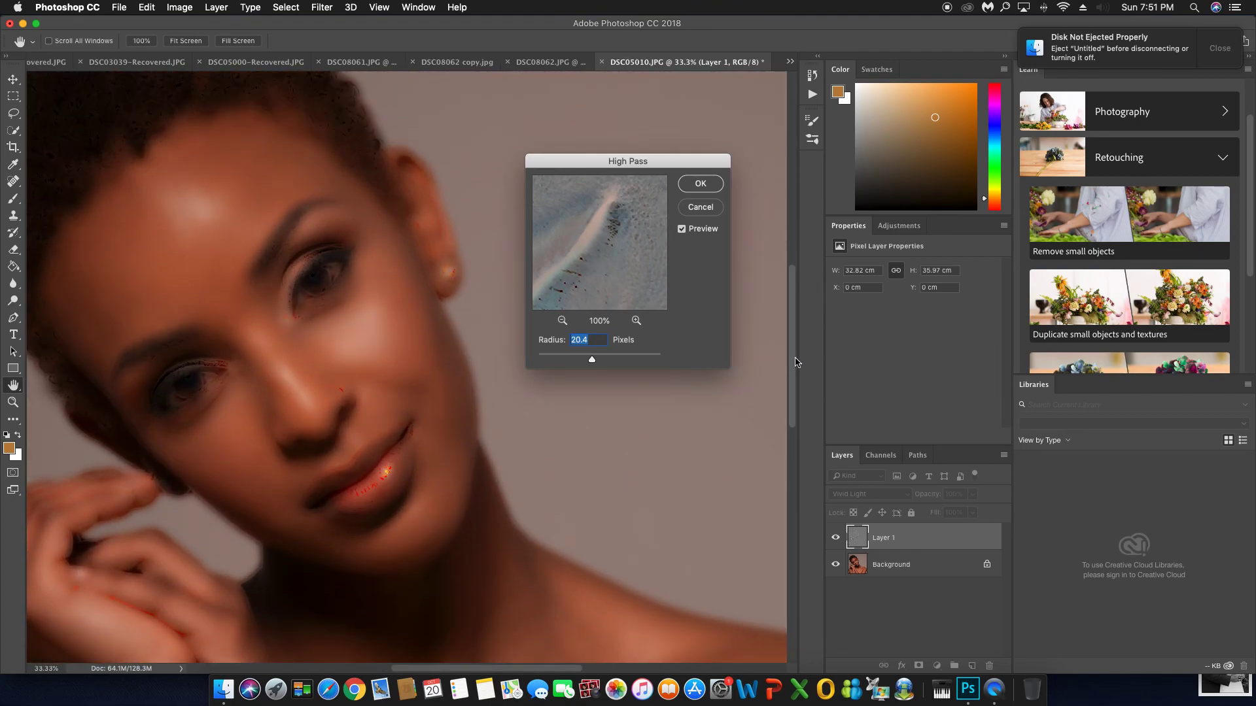
drag(592, 360, 592, 362)
scroll(320, 378, left, 5)
scroll(321, 378, down, 4)
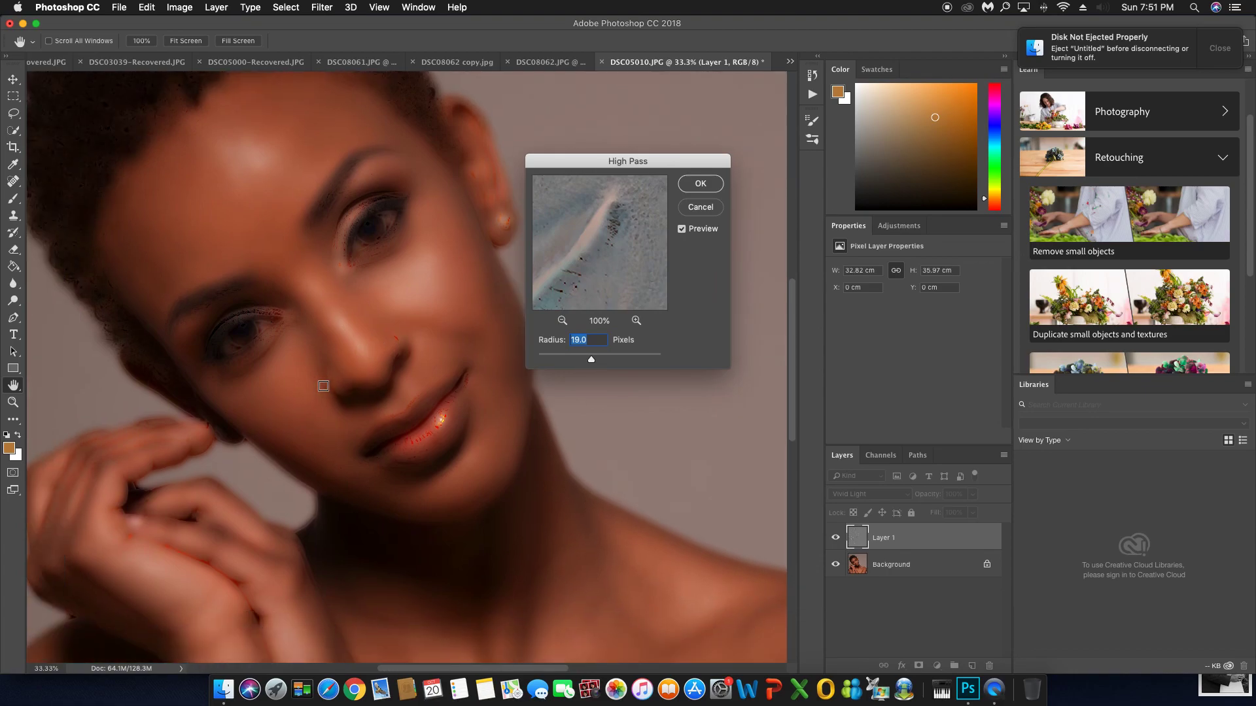
scroll(323, 385, up, 3)
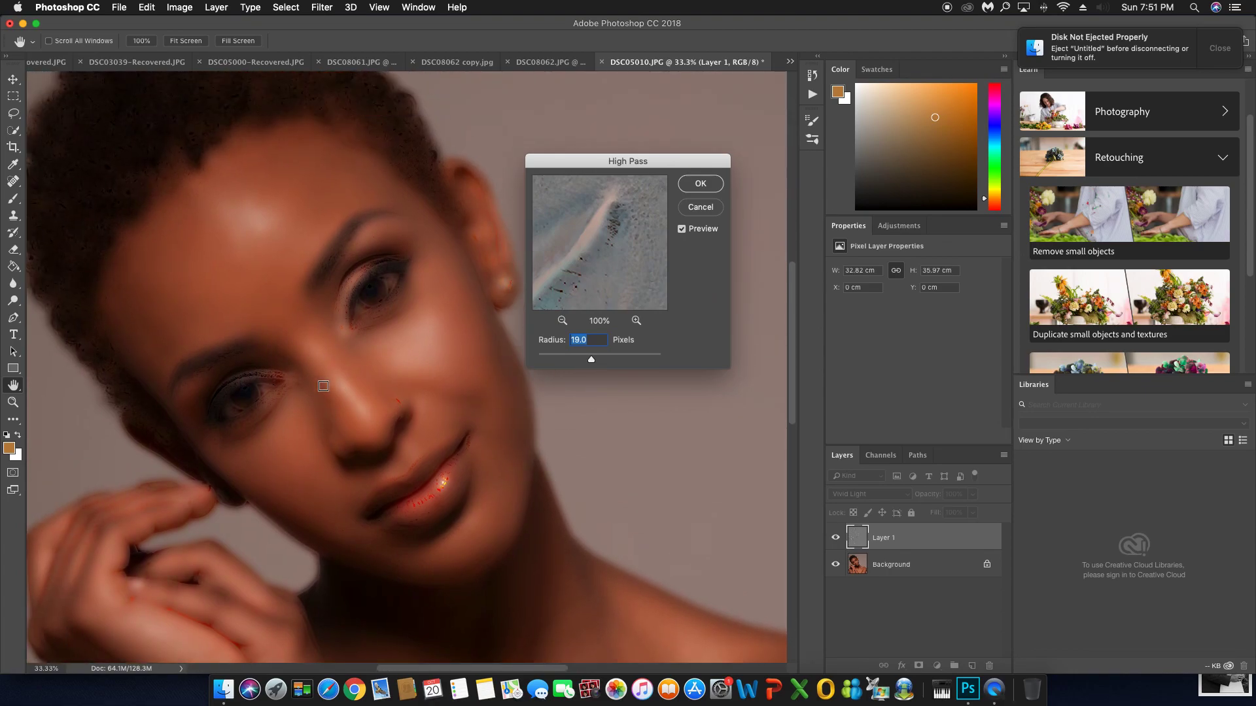
click(700, 185)
key(b)
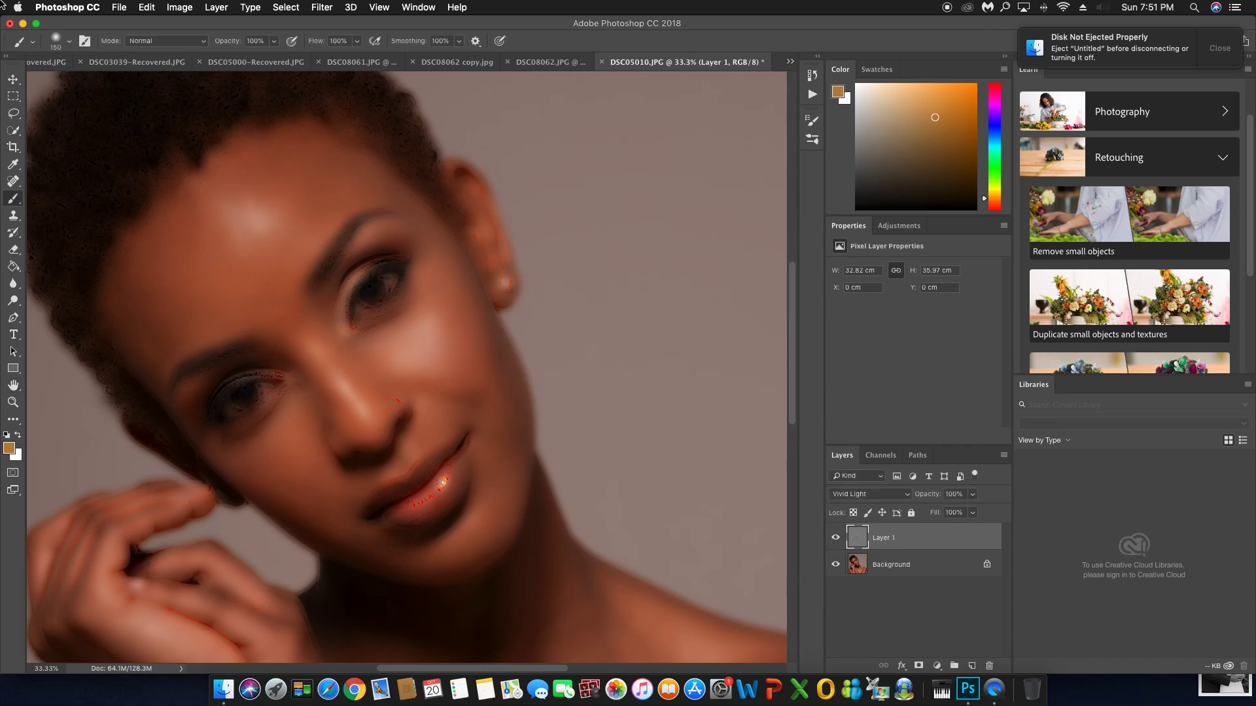
Step: Apply a Gaussian Blur with a small radius to the high-pass layer to bring skin texture back
click(326, 8)
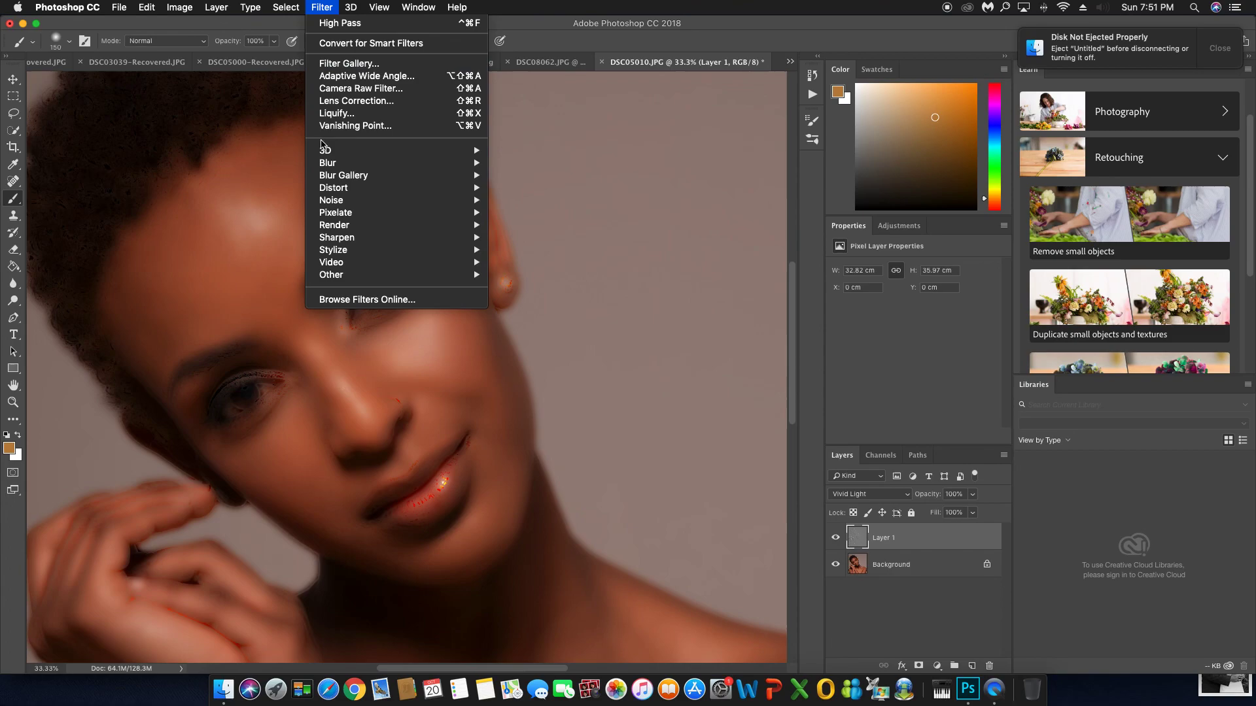
mouse_move(332, 169)
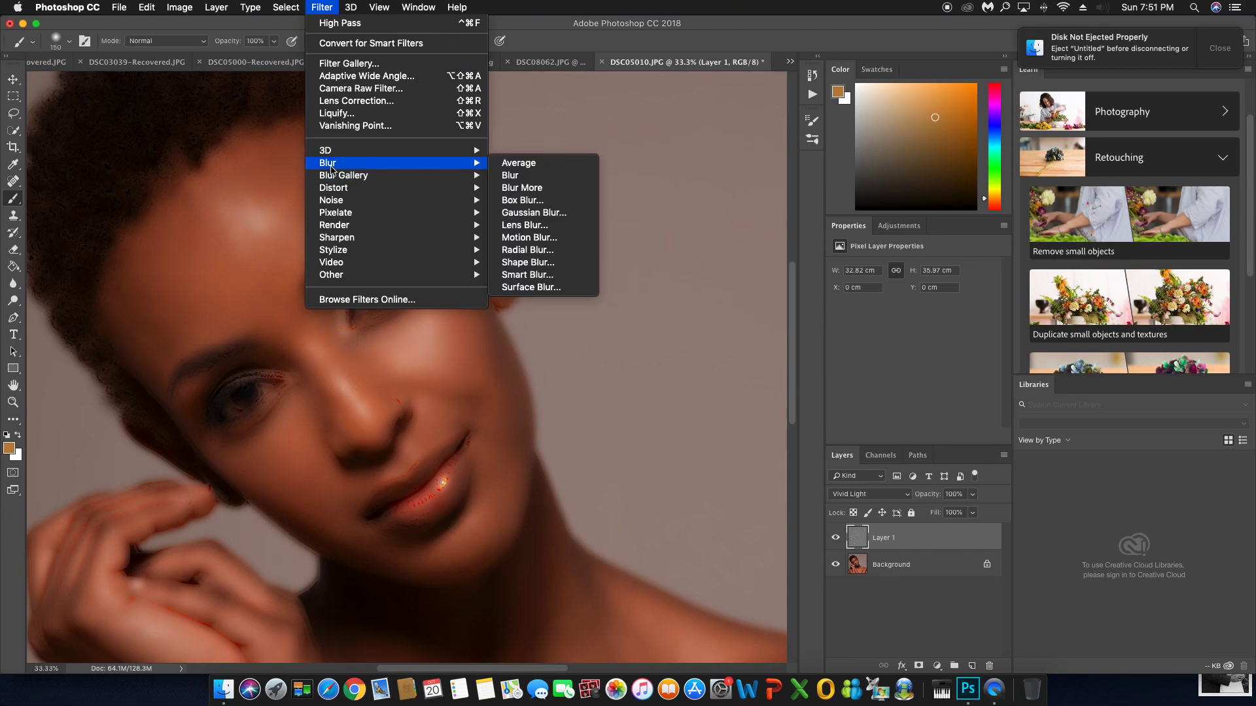
click(562, 218)
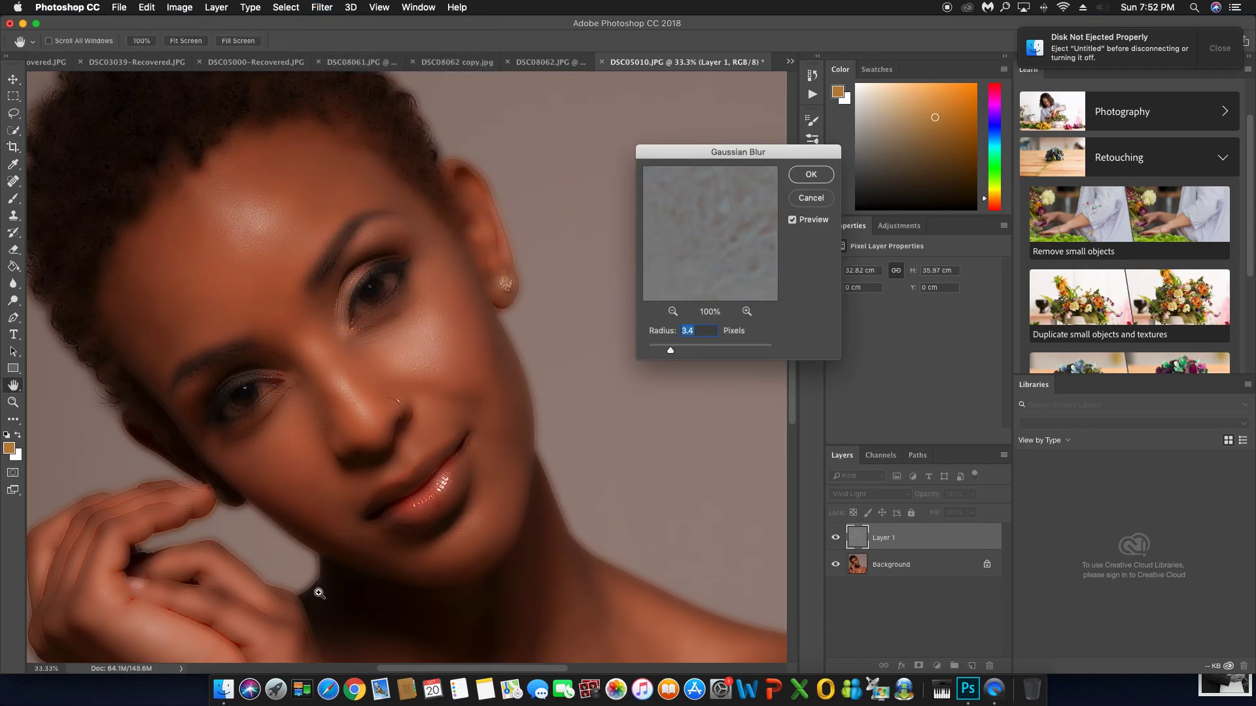
key(super+plus)
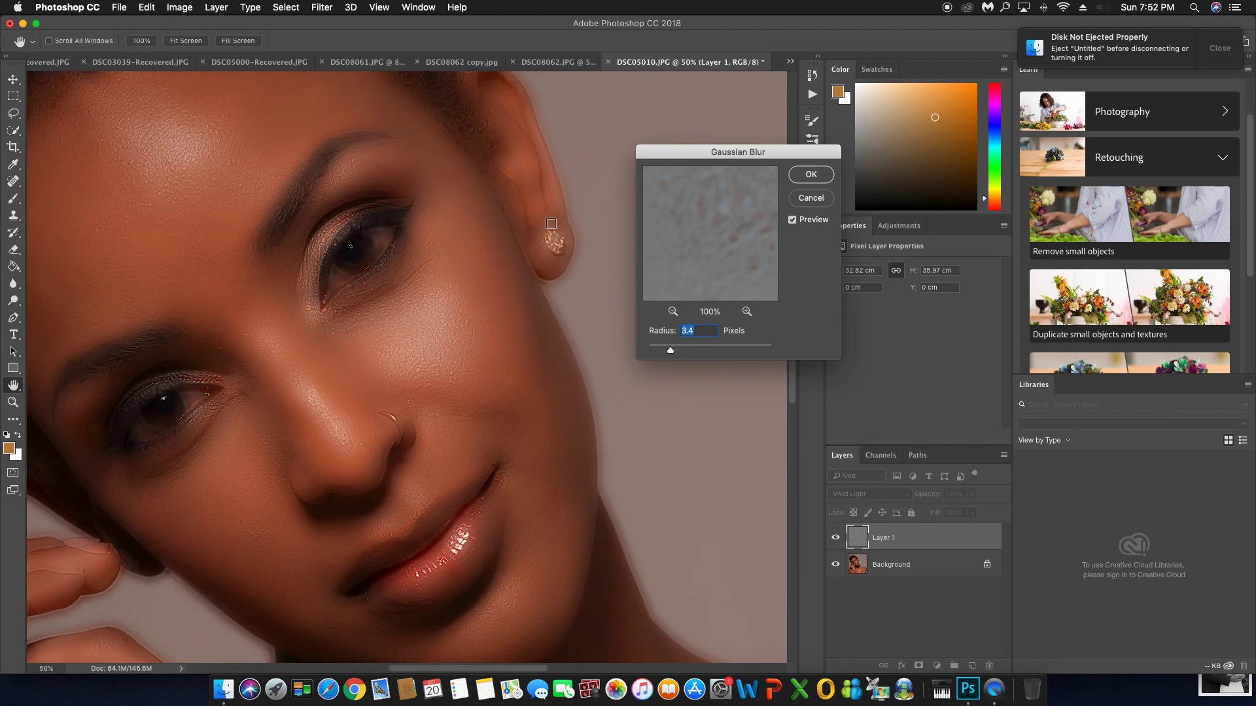
scroll(406, 293, up, 5)
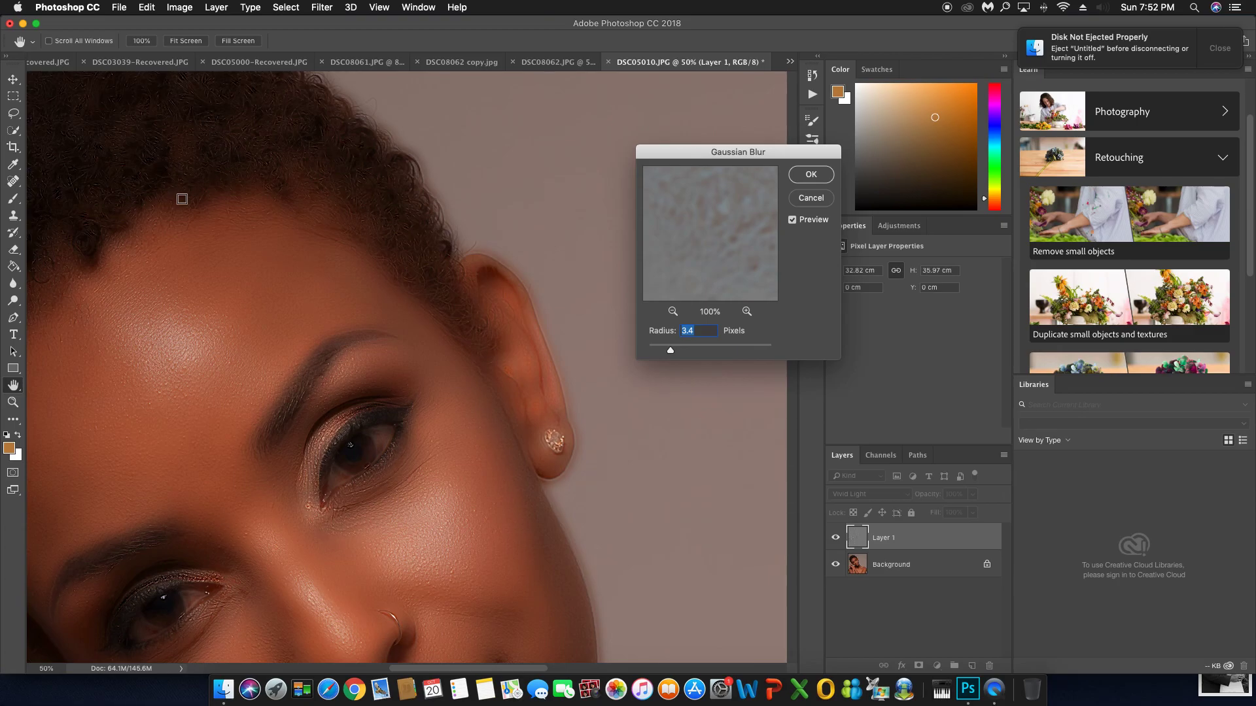
key(super+minus)
key(super+minus)
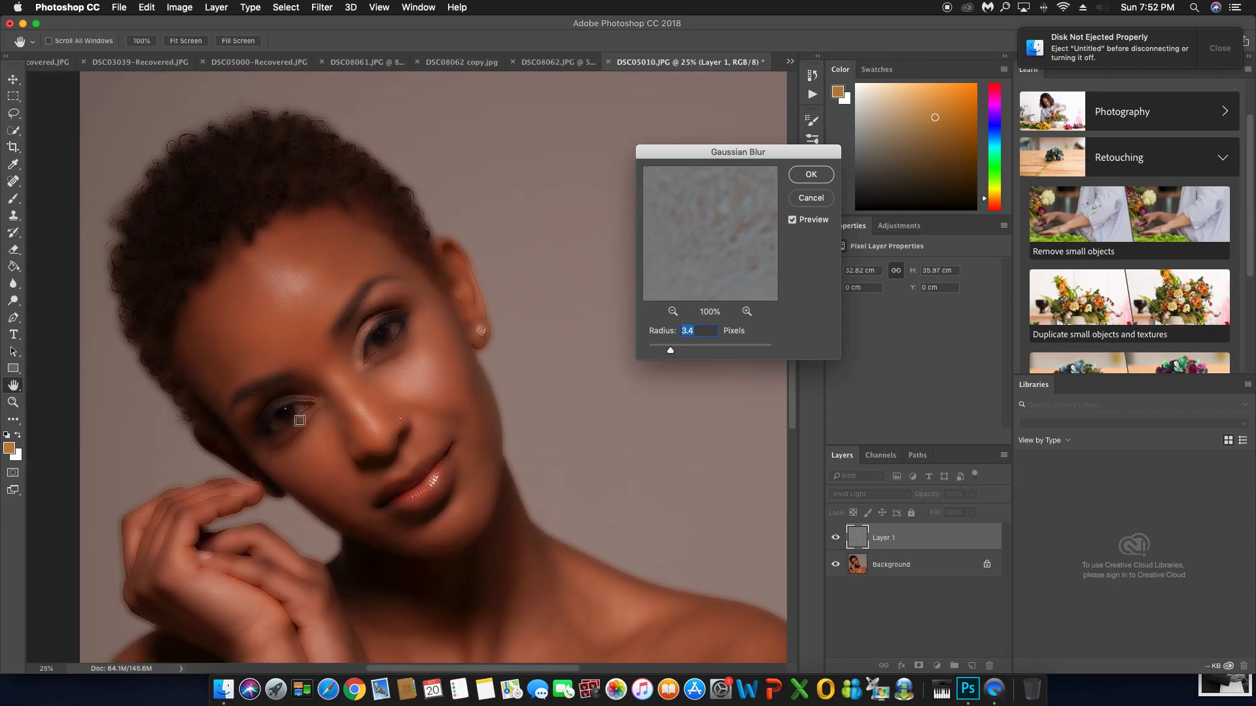
scroll(300, 421, down, 1)
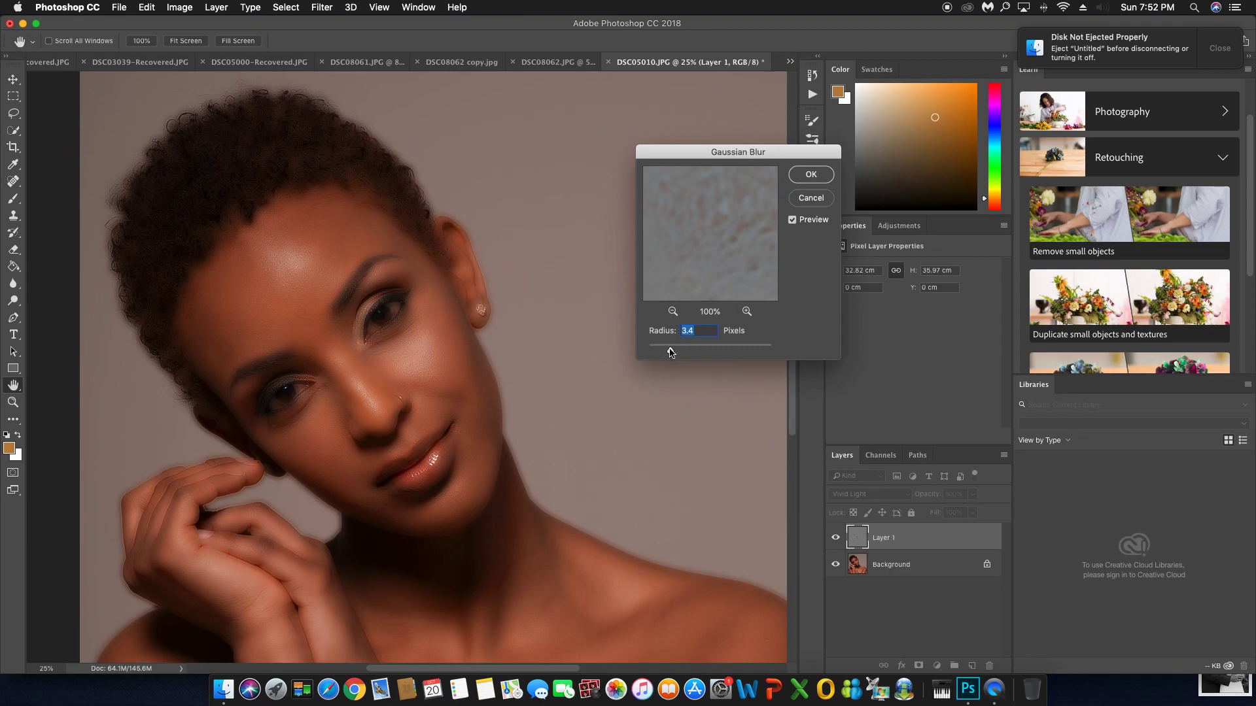
drag(671, 353, 679, 353)
click(812, 176)
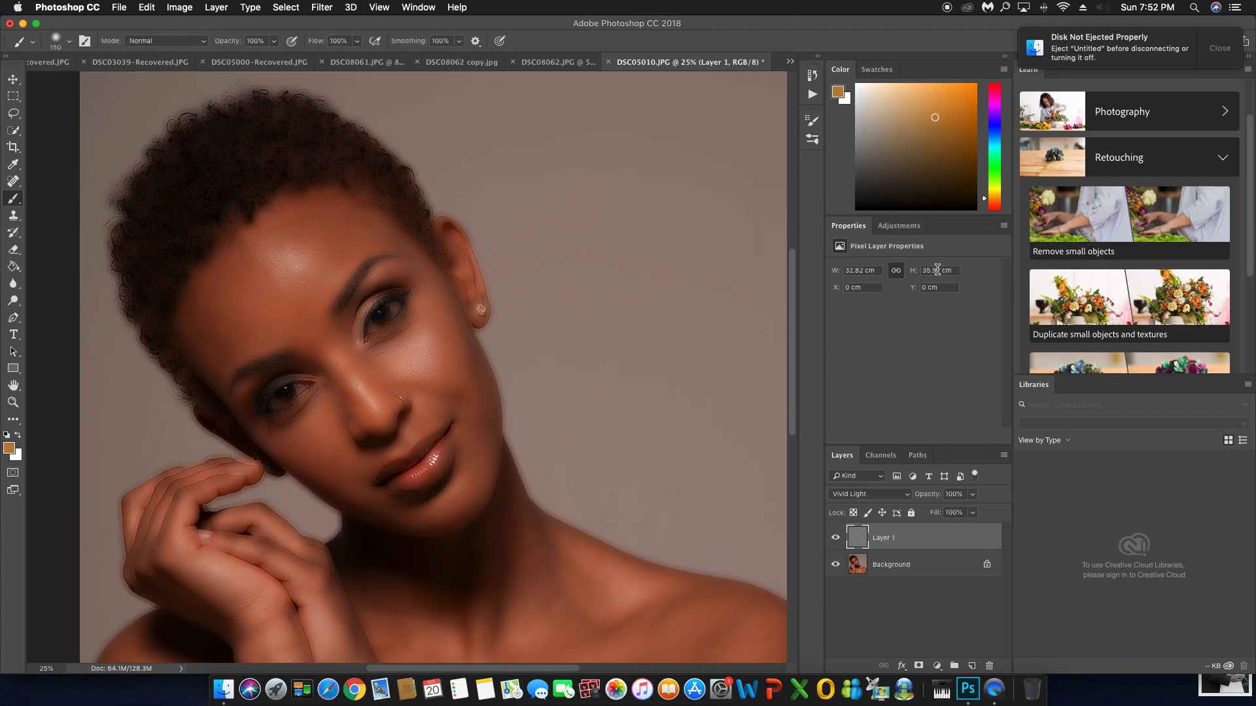
Step: Add a black layer mask to Layer 1 so the smoothing effect is hidden
scroll(937, 269, down, 2)
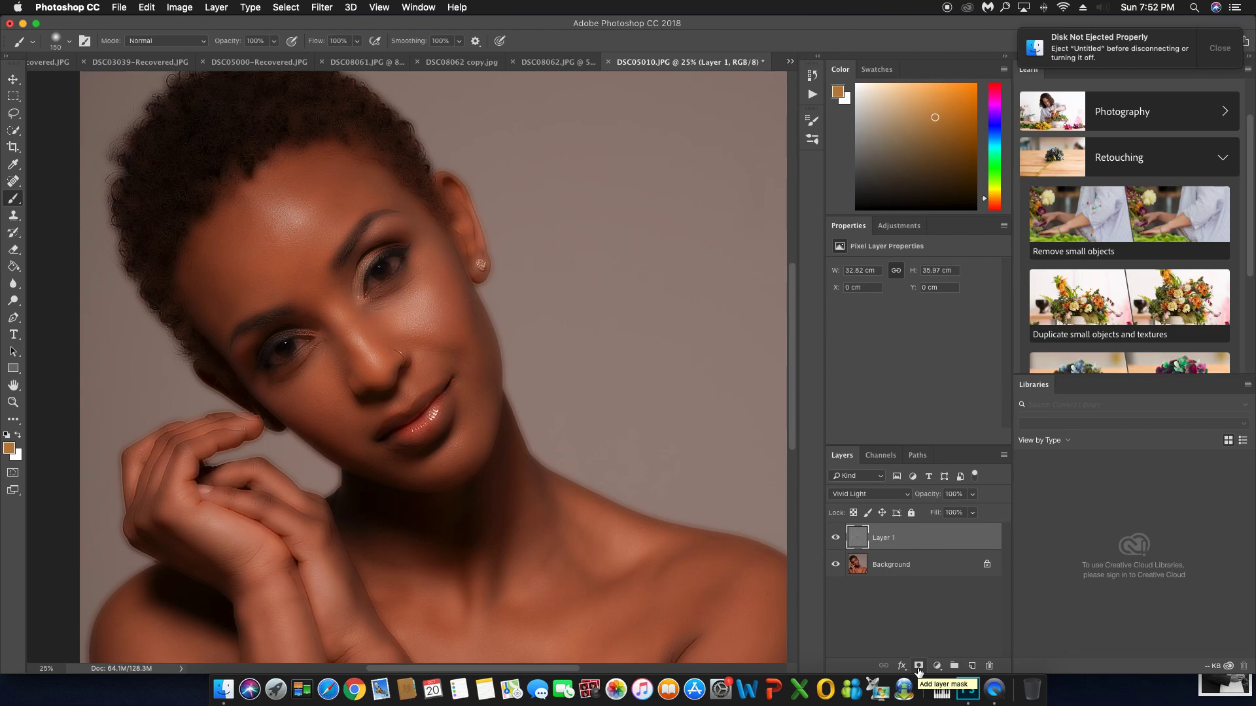
click(918, 666)
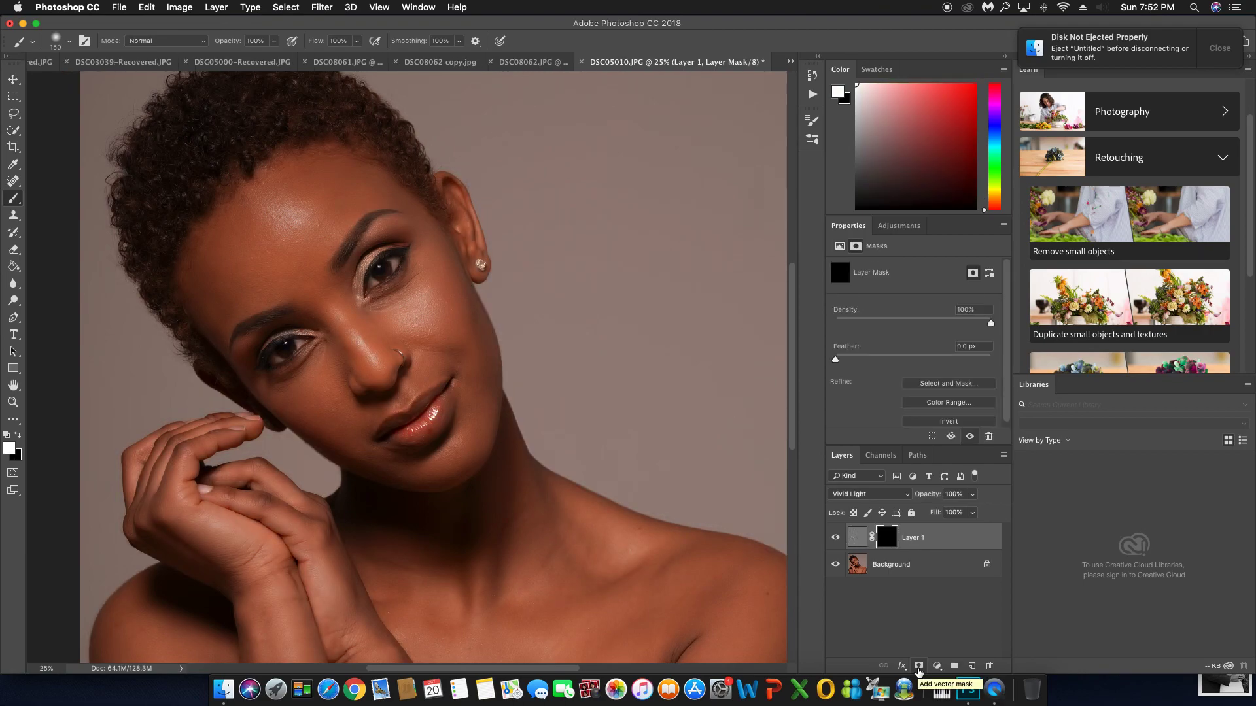
Step: Paint white on the layer mask over the forehead with an enlarged brush to reveal the skin smoothing
scroll(383, 407, up, 3)
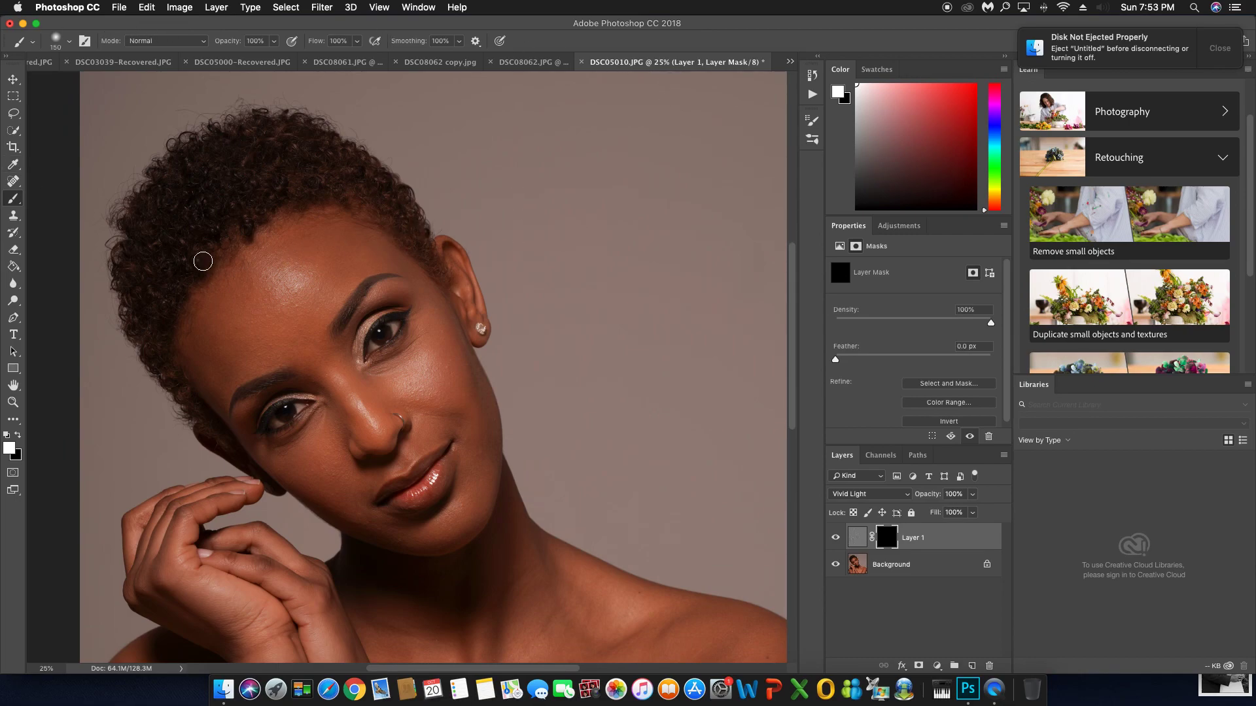
key(bracketright)
key(bracketright)
key(bracketright)
key(bracketright)
key(bracketright)
mouse_move(274, 302)
mouse_down()
mouse_move(242, 343)
mouse_move(288, 317)
mouse_move(227, 336)
mouse_move(274, 285)
mouse_up()
Step: Reduce the brush size and paint the smoothing onto the cheek on the earring side of the face
key(bracketleft)
key(bracketleft)
key(bracketleft)
key(bracketleft)
key(bracketleft)
key(bracketright)
key(bracketright)
click(412, 385)
Step: Set the brush size to 175 and paint the mask over the chin, jaw and lower cheek beside the mouth
key(bracketleft)
key(bracketleft)
scroll(454, 334, up, 3)
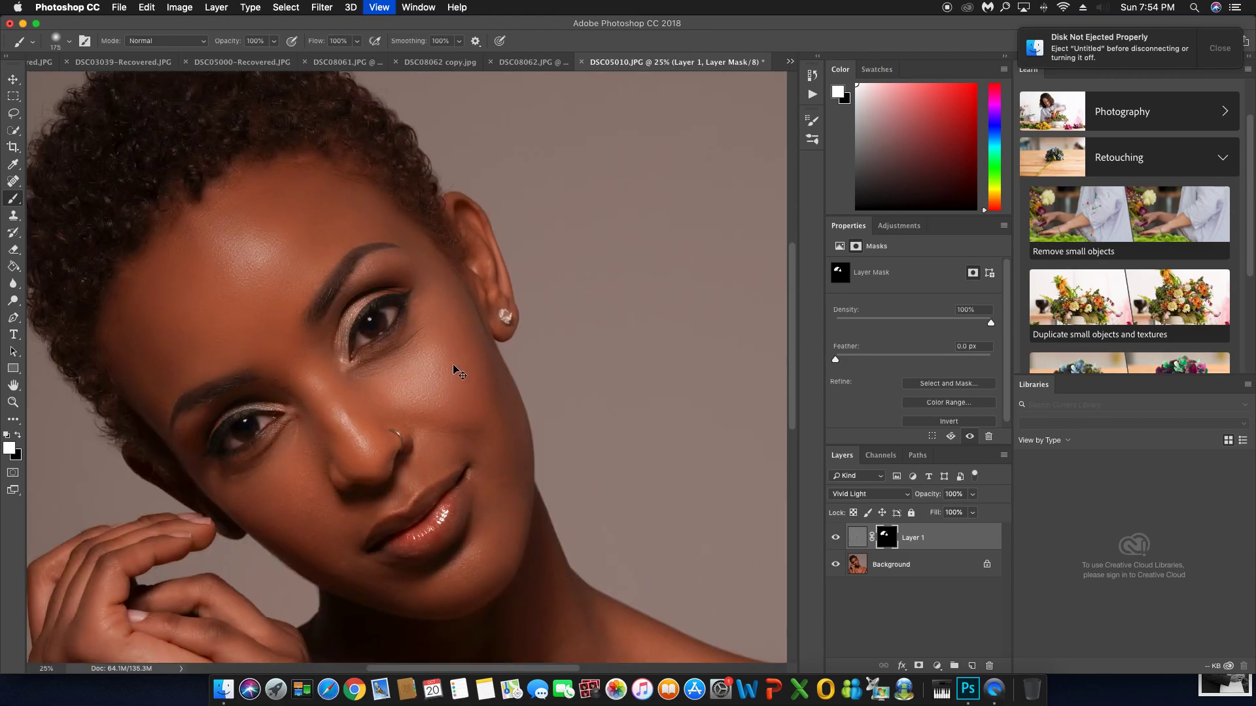
scroll(500, 503, down, 5)
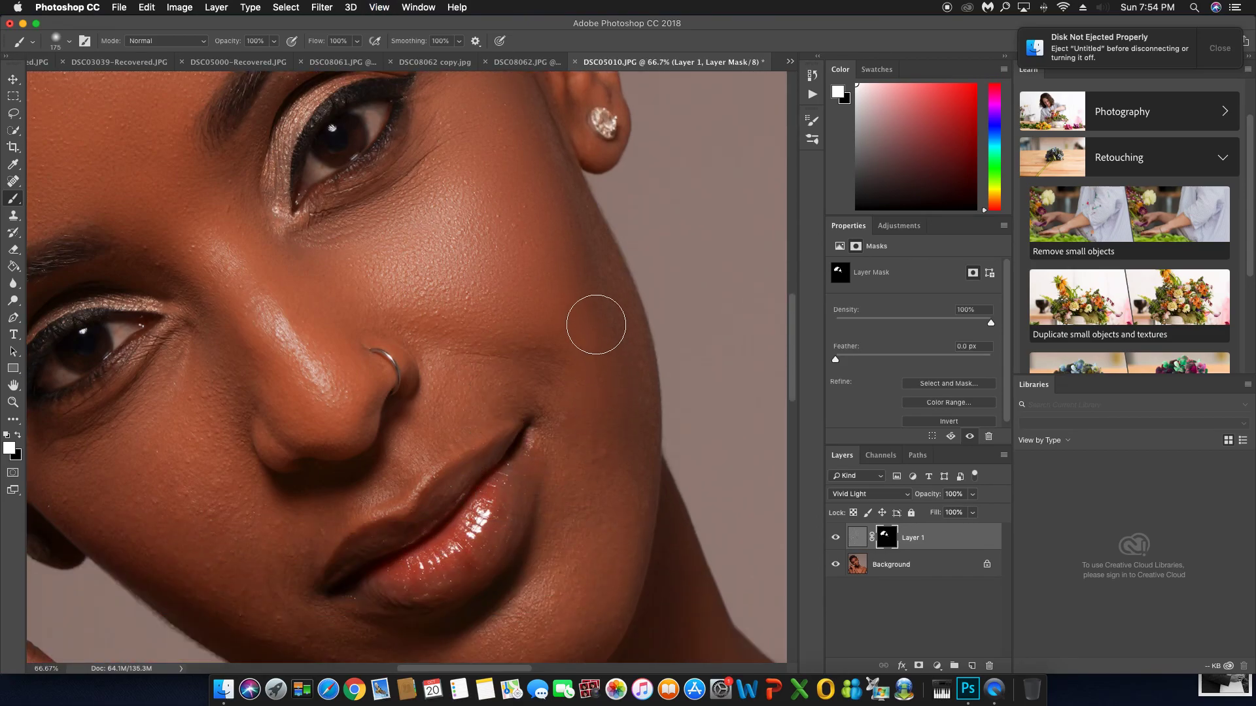
scroll(596, 325, down, 2)
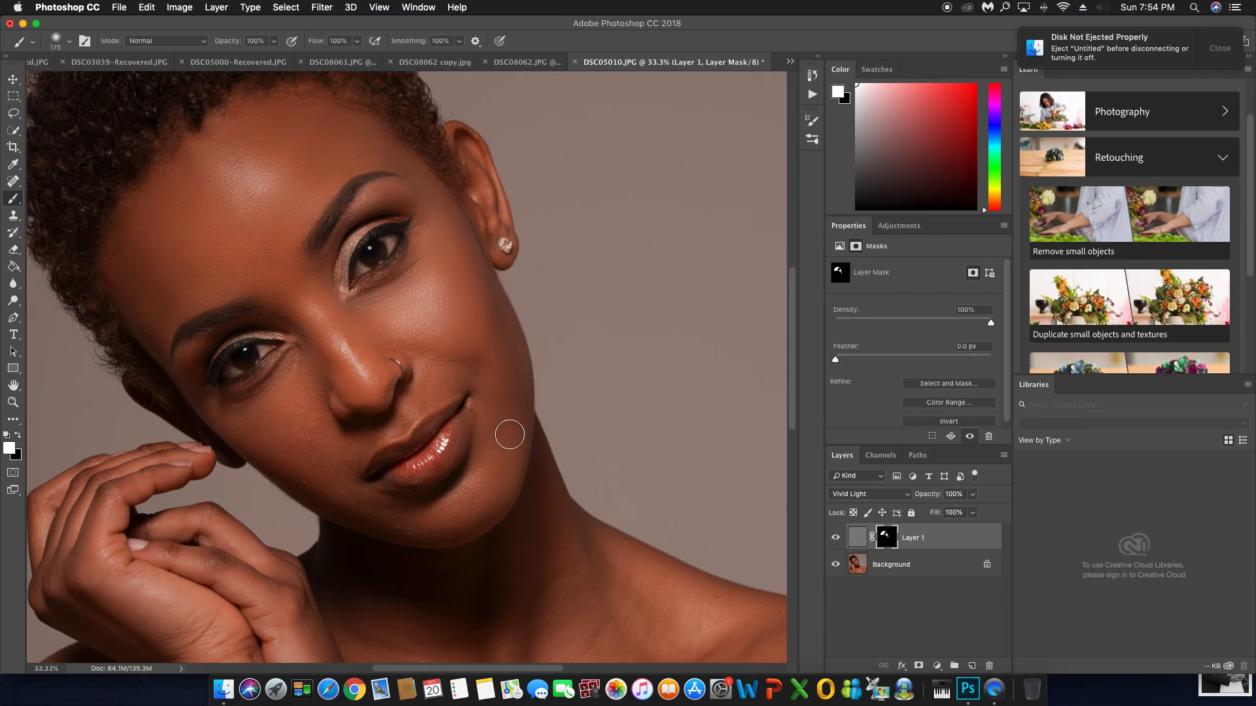
mouse_move(486, 483)
mouse_down()
mouse_move(446, 525)
mouse_move(500, 471)
mouse_move(448, 515)
mouse_move(500, 474)
mouse_move(466, 518)
mouse_move(483, 515)
mouse_move(499, 475)
mouse_move(458, 513)
mouse_move(508, 457)
mouse_move(504, 395)
mouse_move(494, 445)
mouse_move(499, 380)
mouse_move(439, 350)
mouse_move(515, 358)
mouse_move(416, 344)
mouse_move(469, 350)
mouse_move(431, 393)
mouse_up()
Step: Paint the mask with a smaller brush around the nose, between the eyes and along the cheek nearest the hands
key(bracketleft)
key(bracketleft)
mouse_move(463, 376)
mouse_down()
mouse_move(432, 375)
mouse_move(474, 376)
mouse_move(510, 403)
mouse_move(520, 356)
mouse_move(503, 451)
mouse_move(447, 367)
mouse_move(391, 345)
mouse_move(369, 300)
mouse_up()
mouse_move(368, 325)
mouse_down()
mouse_move(385, 230)
mouse_move(407, 202)
mouse_move(368, 201)
mouse_move(412, 189)
mouse_move(369, 205)
mouse_up()
mouse_move(405, 529)
mouse_down()
mouse_move(335, 503)
mouse_move(242, 437)
mouse_move(228, 410)
mouse_move(239, 372)
mouse_move(164, 294)
mouse_up()
Step: Set the brush opacity to 51% and enlarge the brush to 600 for the body areas
scroll(551, 441, down, 3)
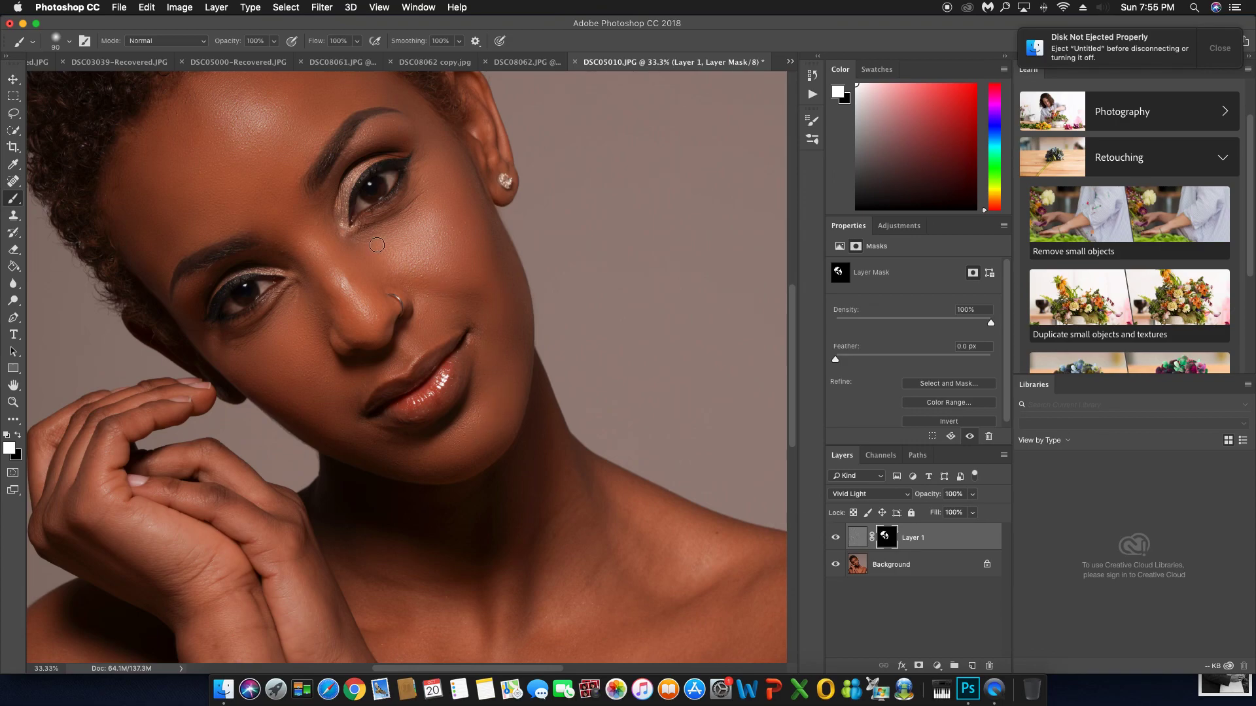
key(super+minus)
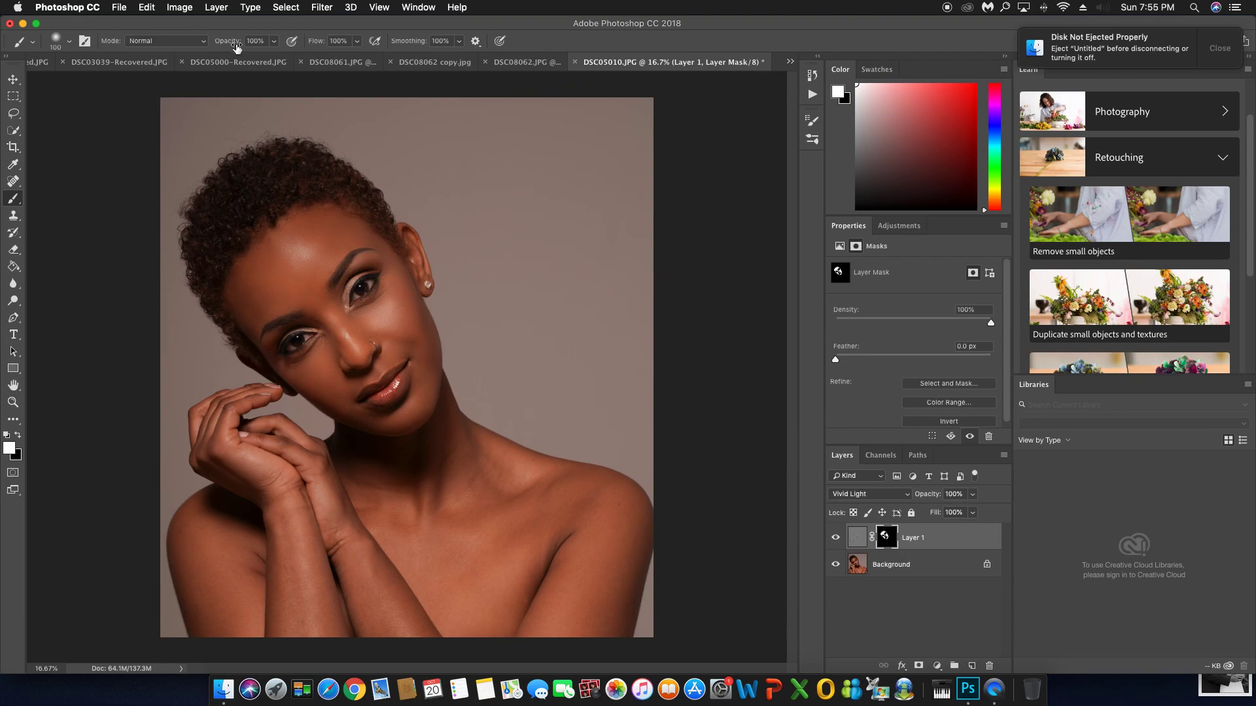
click(275, 41)
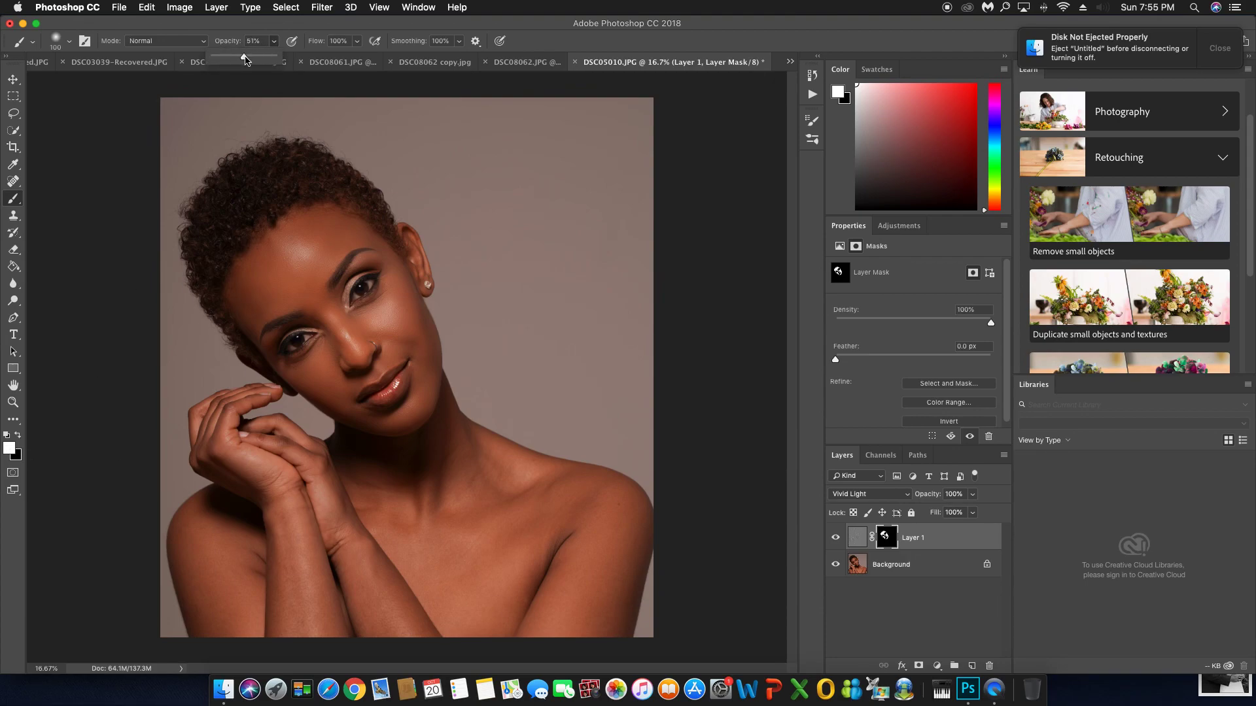
key(bracketright)
key(bracketright)
key(bracketright)
key(bracketright)
key(bracketright)
key(bracketright)
key(bracketright)
key(bracketright)
key(bracketright)
key(bracketright)
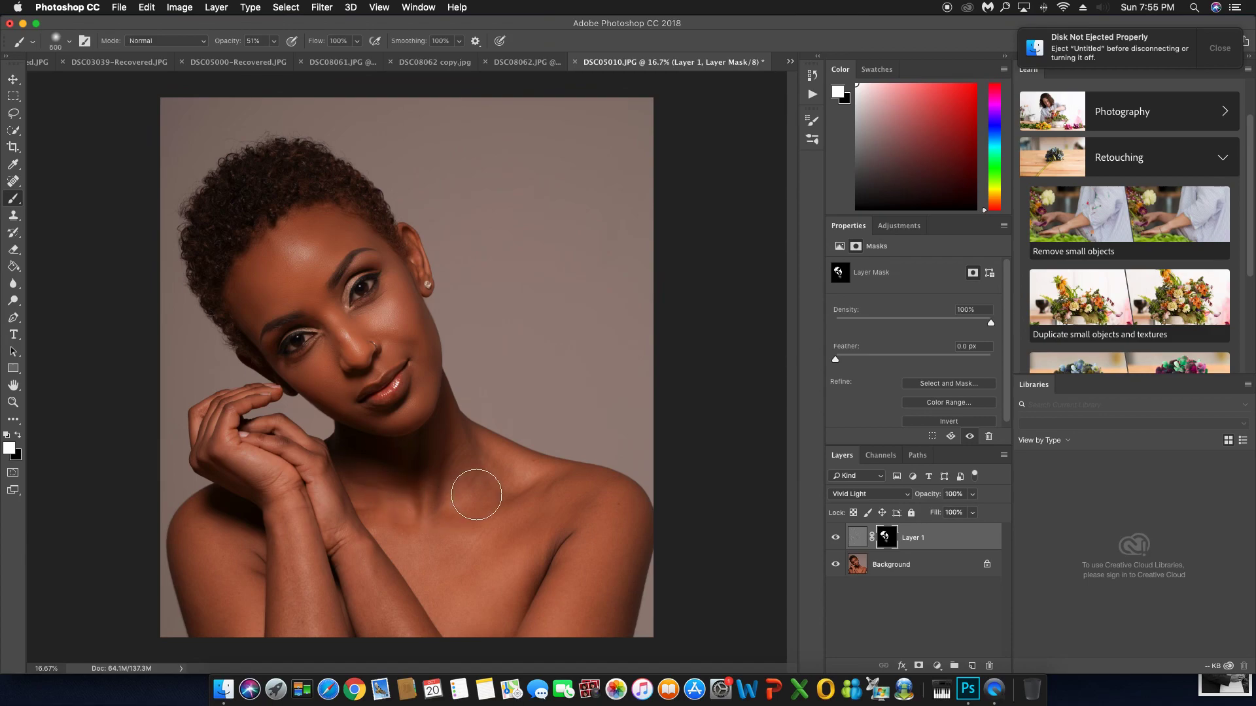
Step: Paint the smoothing onto the collarbone, chest, arms and hands on the mask, and reduce the brush size to 400
drag(501, 473, 482, 513)
mouse_move(436, 562)
mouse_down()
mouse_move(513, 577)
mouse_move(485, 596)
mouse_move(411, 547)
mouse_up()
mouse_move(418, 631)
mouse_down()
mouse_move(366, 564)
mouse_move(413, 675)
mouse_move(321, 621)
mouse_move(293, 527)
mouse_move(300, 646)
mouse_move(266, 566)
mouse_move(262, 479)
mouse_up()
key(bracketleft)
key(bracketleft)
Step: Examine the smoothed skin on the face and neck up close and from further out
key(super+equal)
key(super+equal)
key(super+equal)
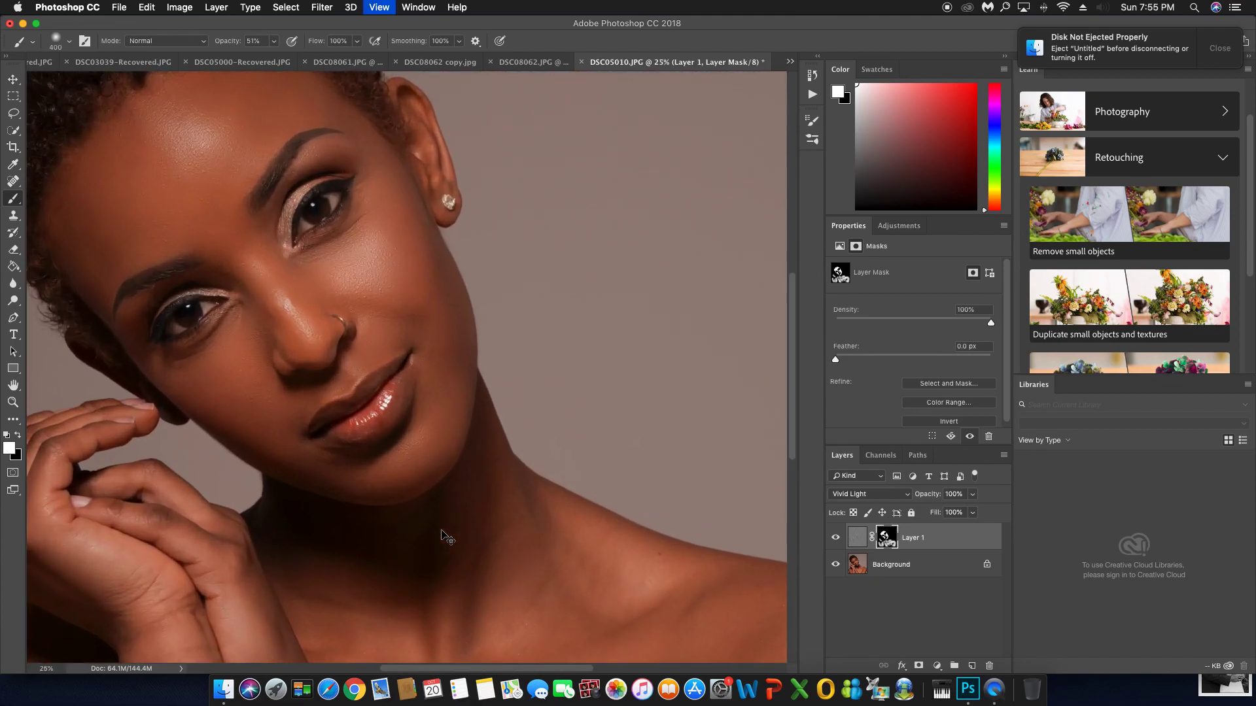
scroll(442, 530, up, 3)
scroll(441, 530, left, 4)
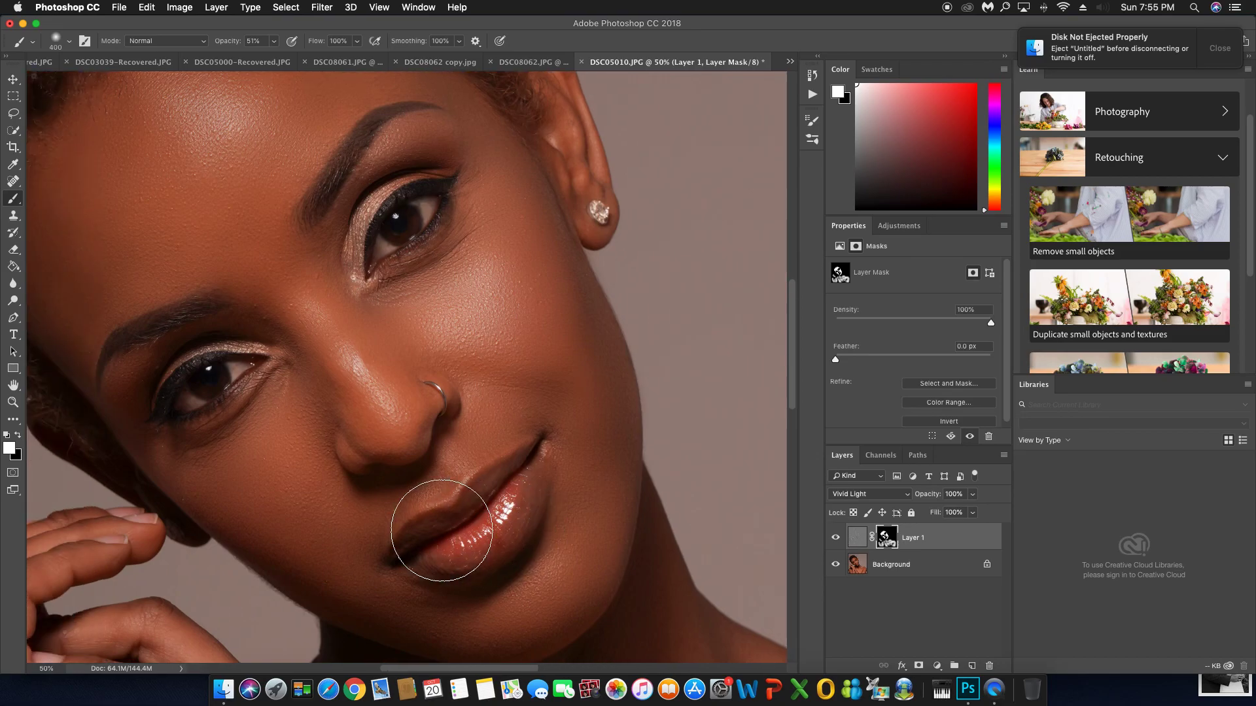
scroll(442, 530, down, 2)
scroll(441, 530, left, 1)
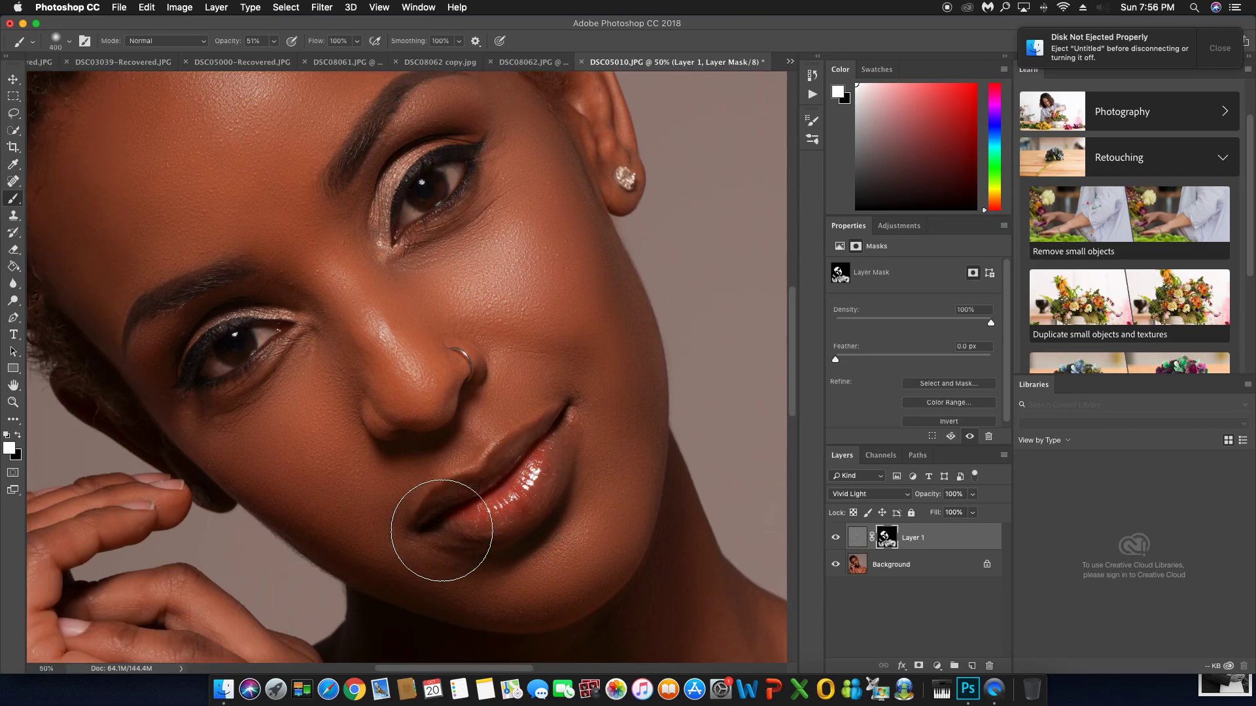
key(super+minus)
key(super+minus)
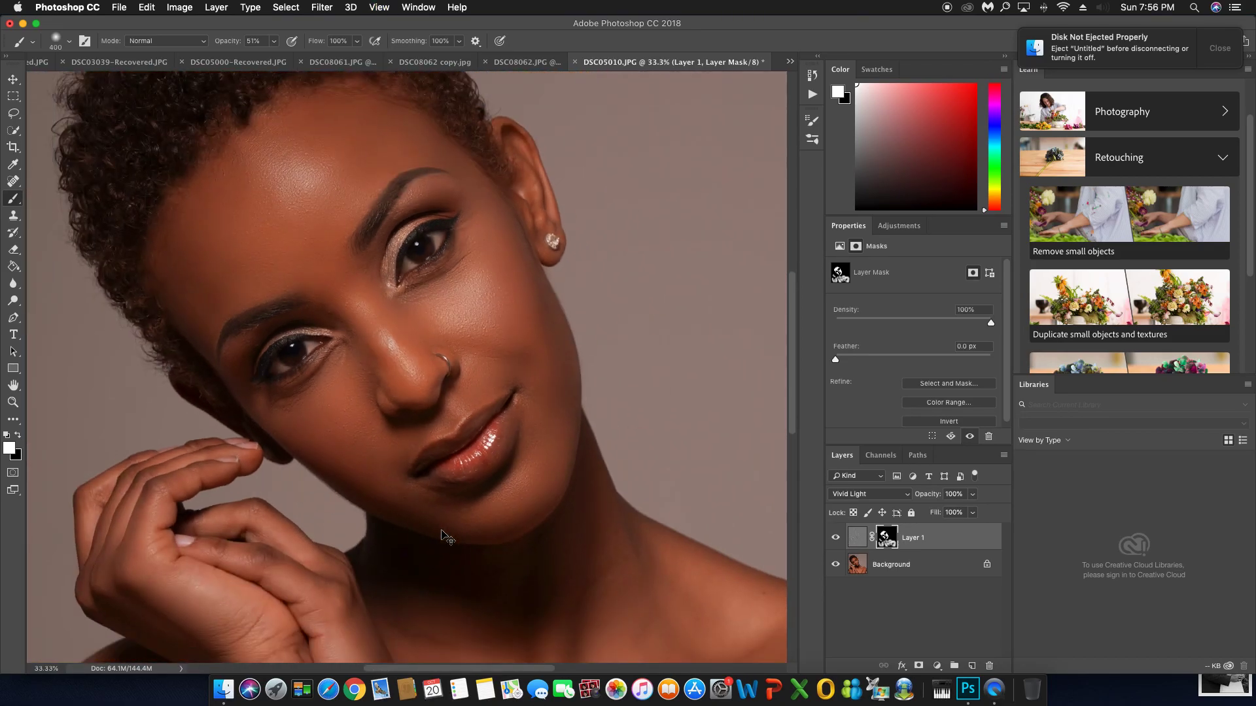
Step: Check the skin smoothing across the whole portrait and up close on the cheek, nose, lips and chin
key(super+minus)
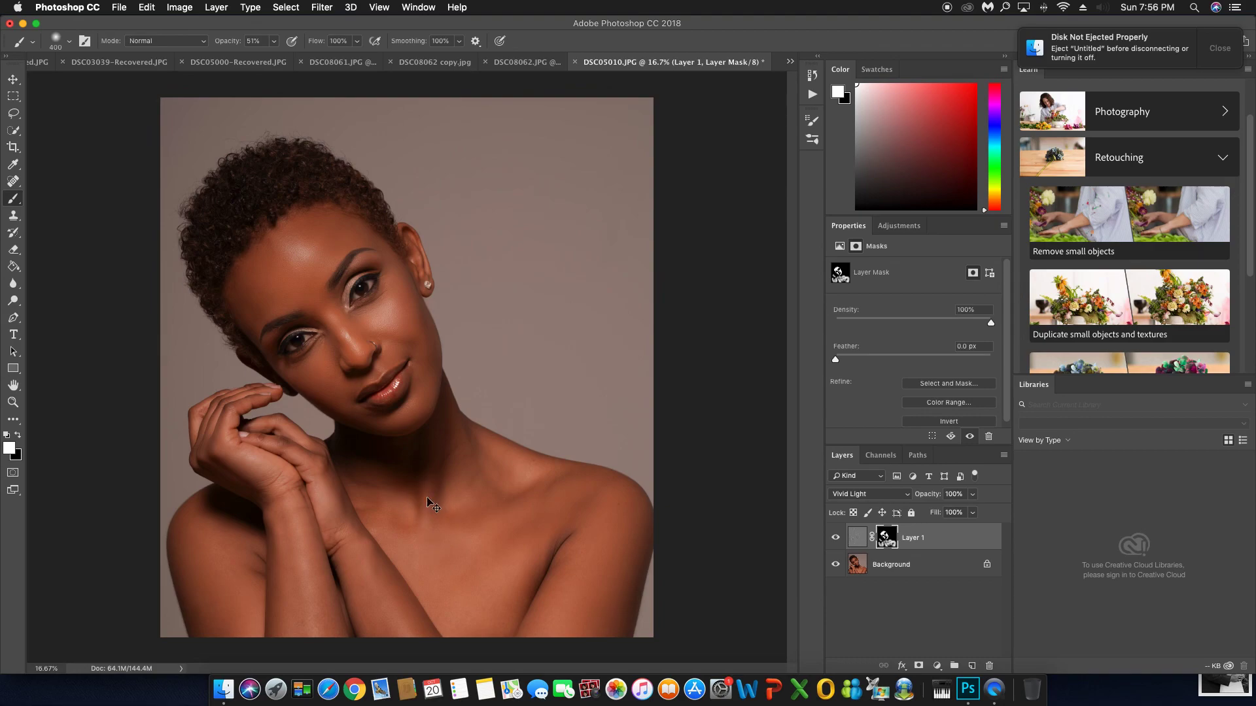
key(super+plus)
key(super+plus)
key(super+plus)
key(super+minus)
key(super+minus)
key(super+minus)
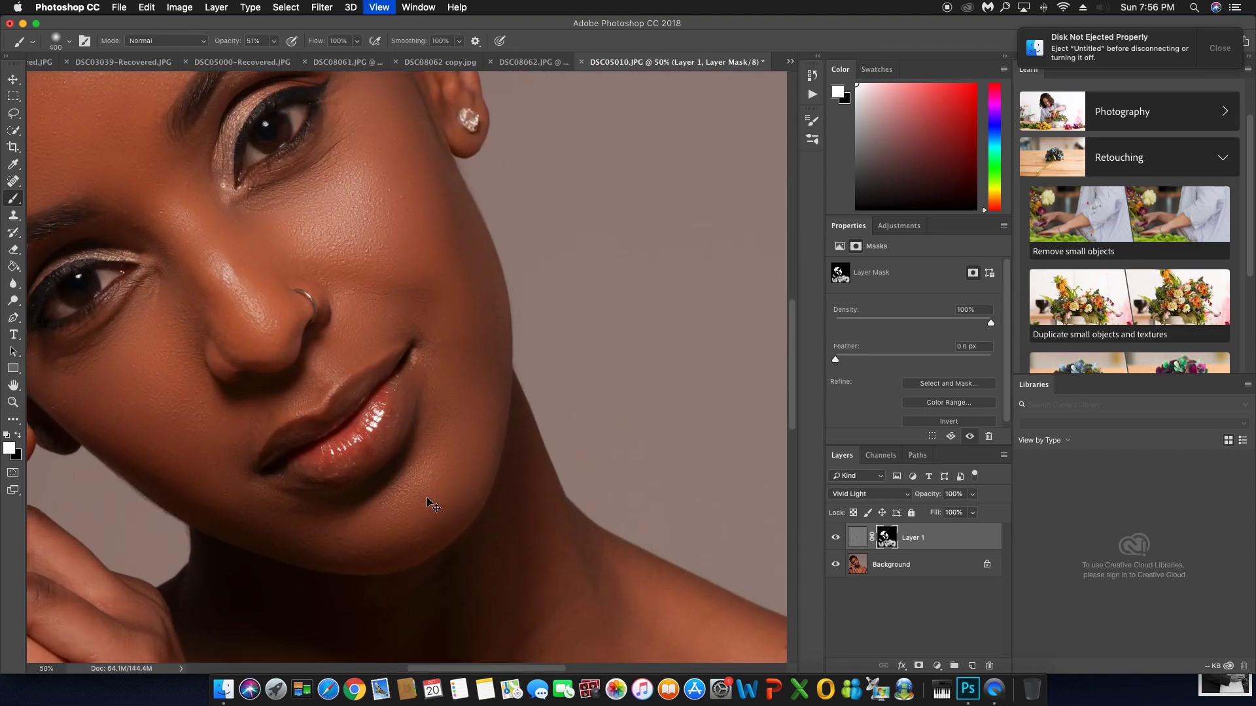
key(super+minus)
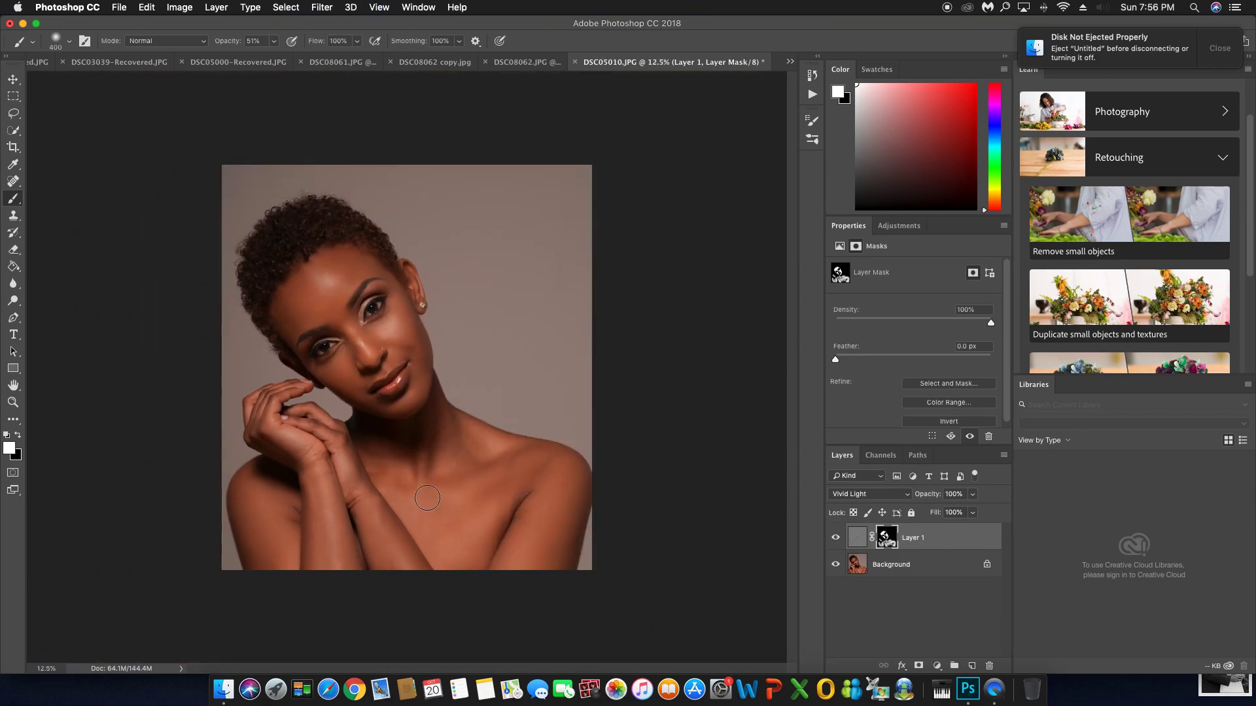
Step: Inspect the smoothing on the neck, chest, arms and hands, and compare it with the face
key(super+plus)
key(super+plus)
key(super+plus)
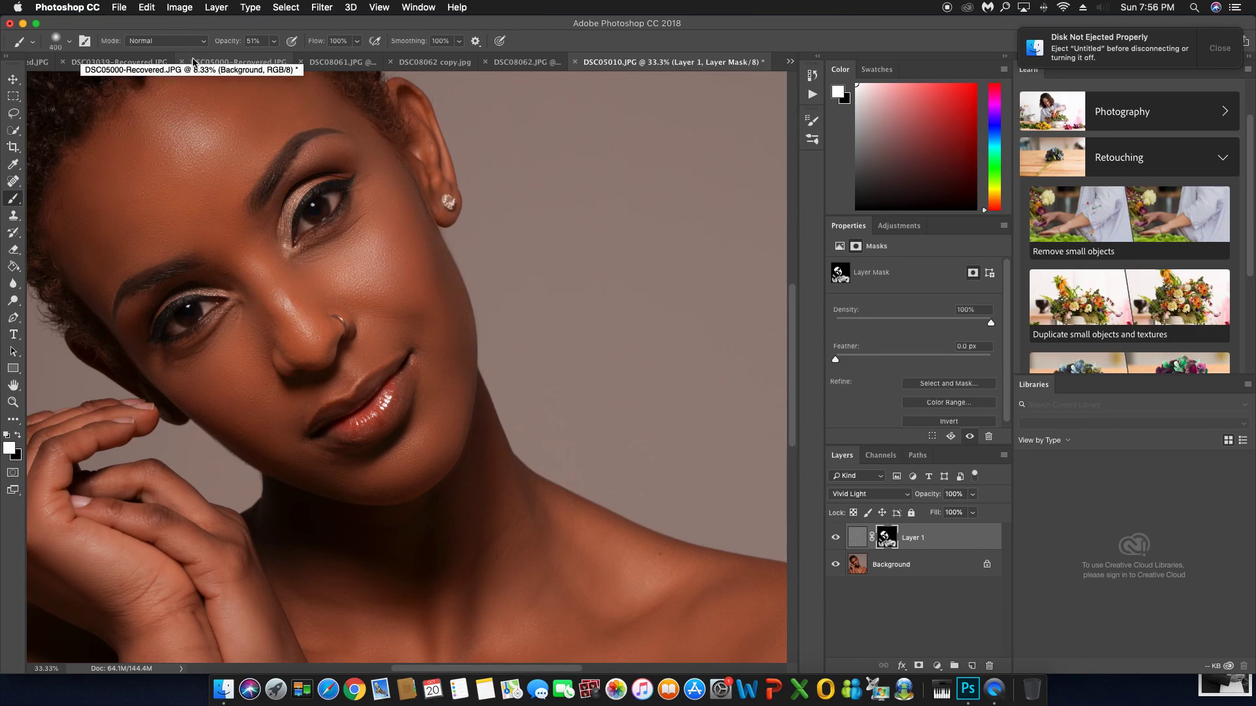
scroll(561, 385, down, 5)
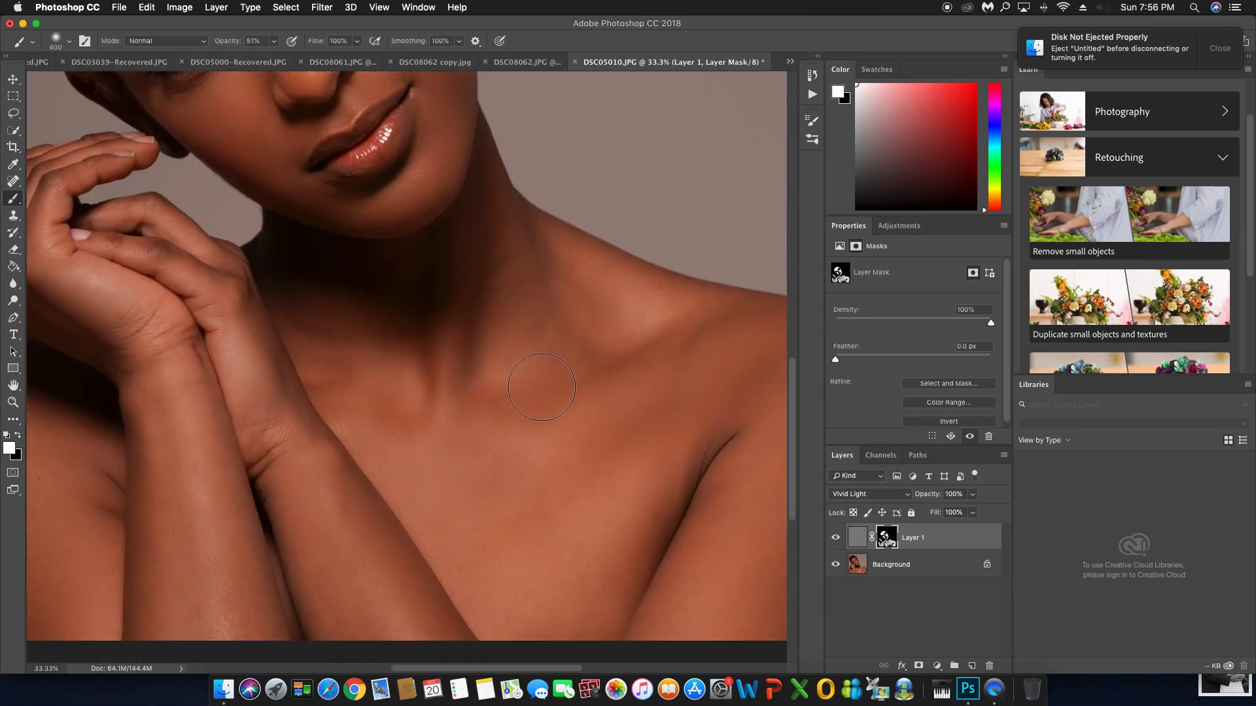
scroll(541, 387, up, 4)
scroll(542, 387, up, 6)
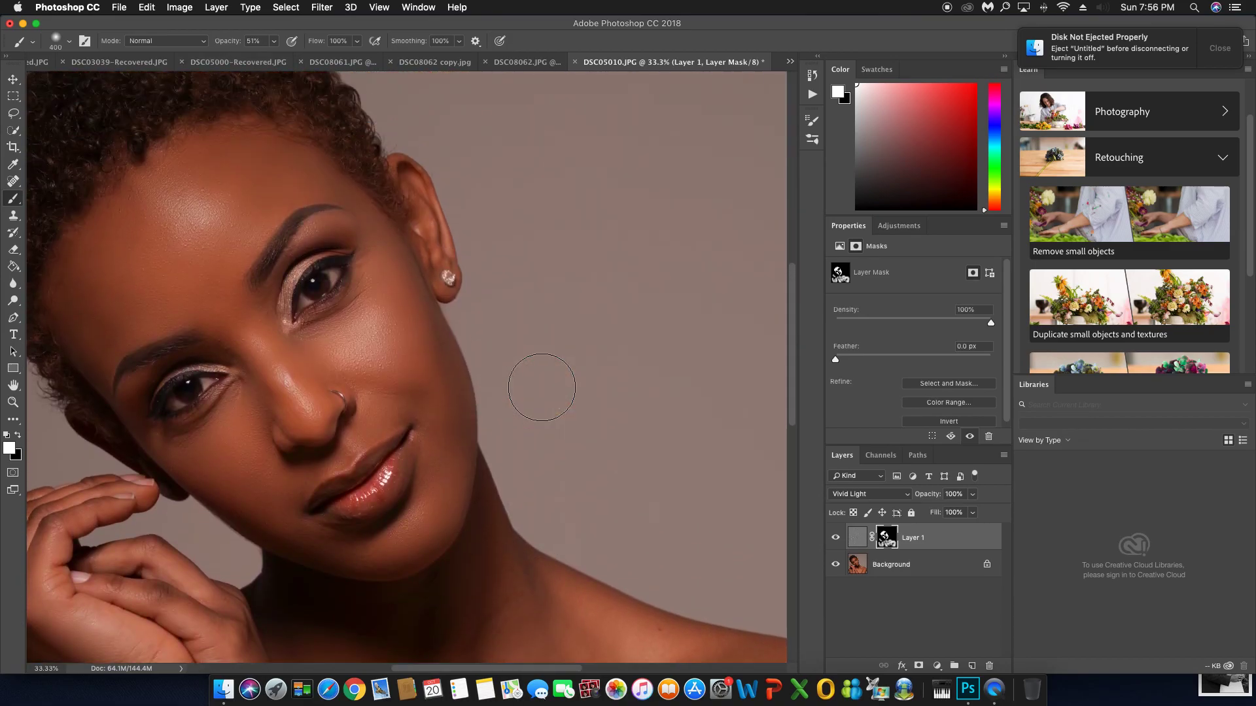